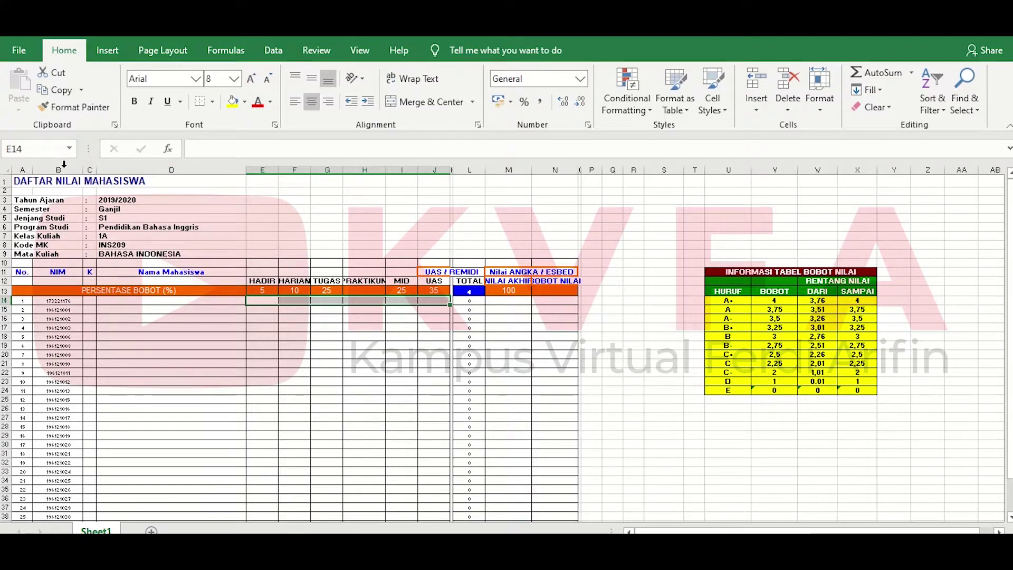
Highlight the title block, the student score table and the grade weight table in turn.
{"action": "left_click_drag", "start_coordinate": [23, 181], "coordinate": [206, 257]}
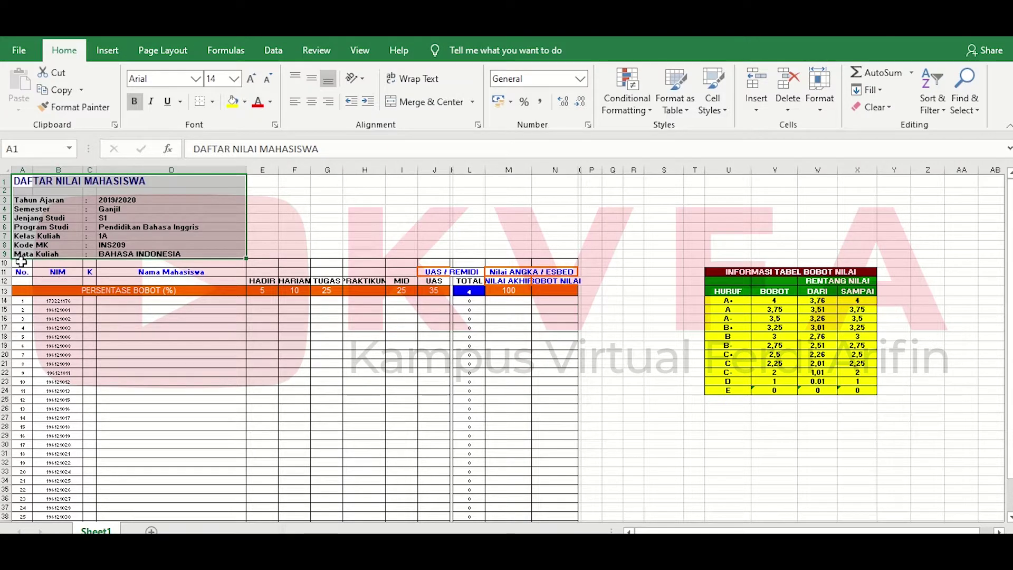
{"action": "left_click_drag", "start_coordinate": [22, 262], "coordinate": [558, 515]}
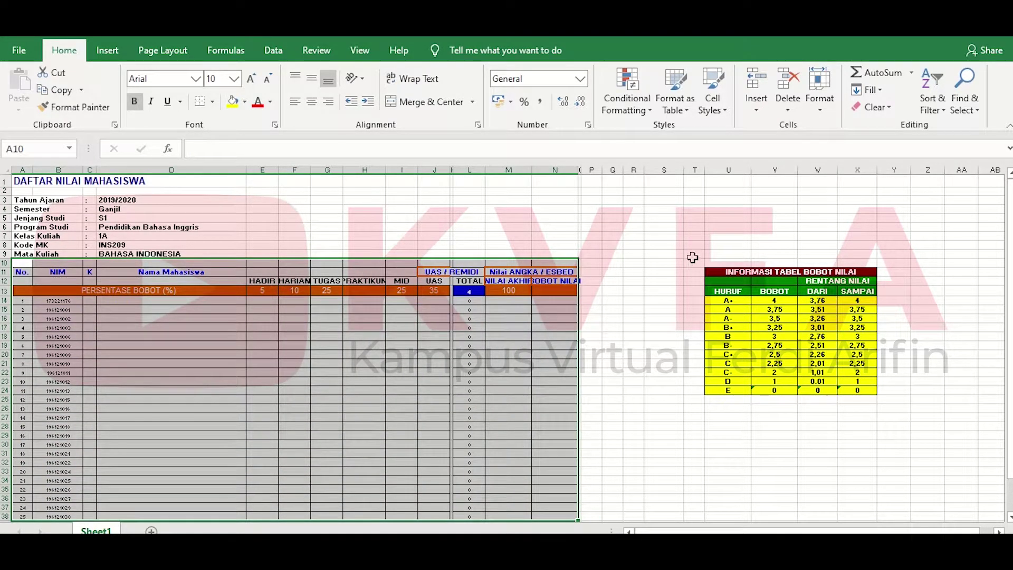
{"action": "mouse_move", "coordinate": [692, 258]}
{"action": "left_mouse_down"}
{"action": "mouse_move", "coordinate": [875, 417]}
{"action": "mouse_move", "coordinate": [891, 416]}
{"action": "left_mouse_up"}
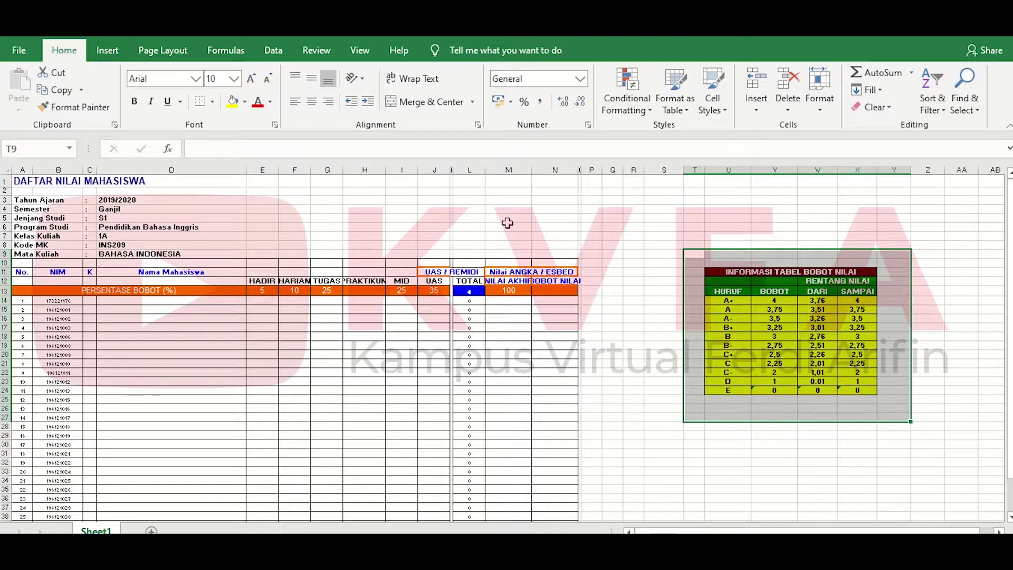
{"action": "left_click", "coordinate": [669, 401]}
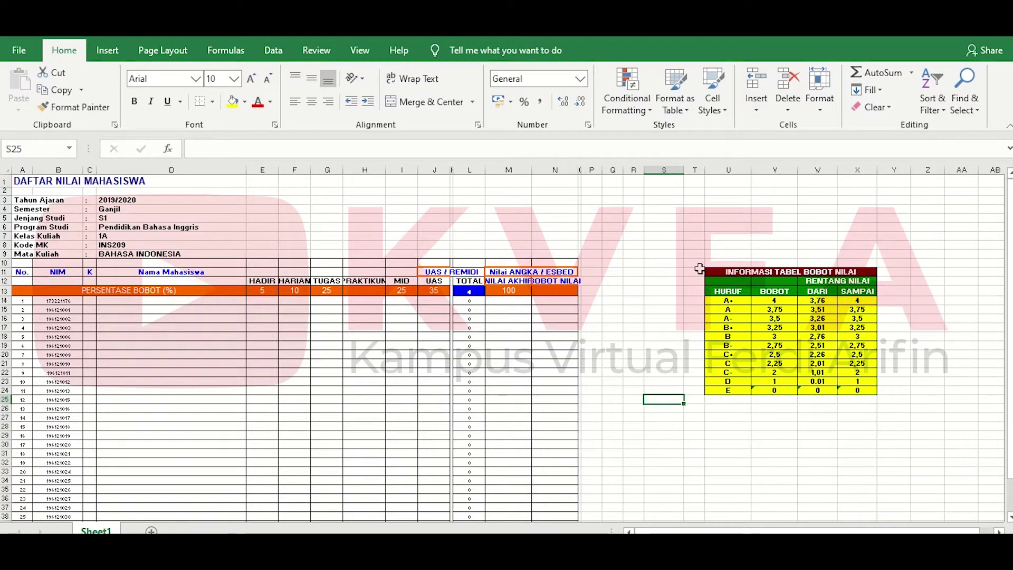
{"action": "left_click_drag", "start_coordinate": [692, 262], "coordinate": [882, 401]}
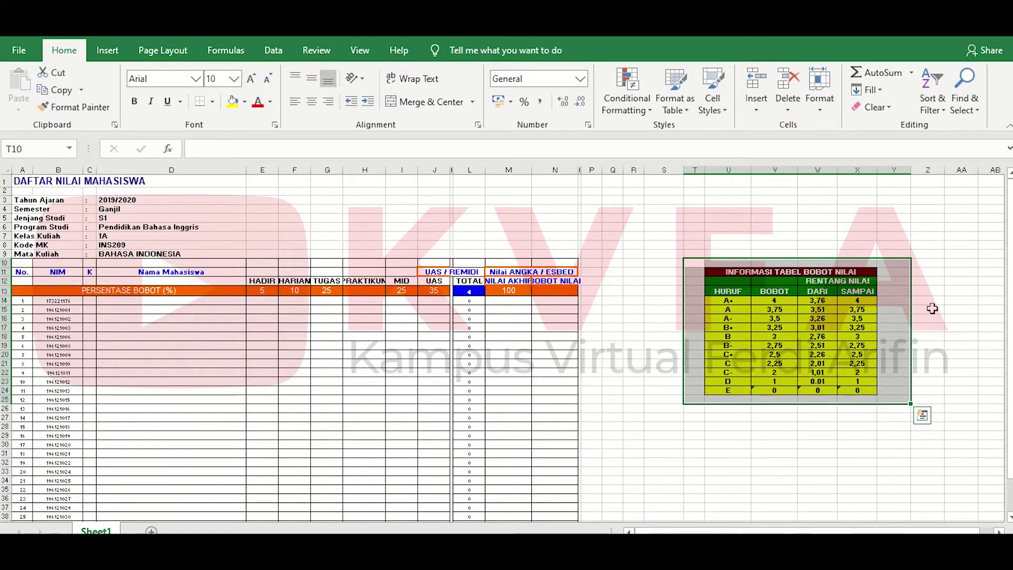
{"action": "key", "text": "Escape"}
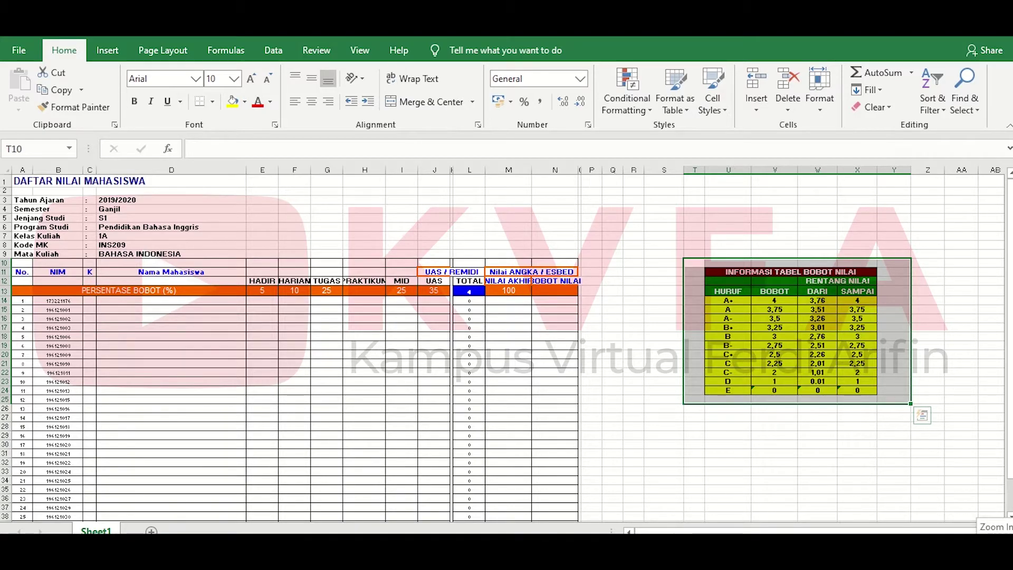
Zoom the sheet in three levels and scroll back to column A.
{"action": "left_click", "coordinate": [994, 527]}
{"action": "left_click", "coordinate": [995, 528]}
{"action": "left_click", "coordinate": [994, 528]}
{"action": "left_click", "coordinate": [994, 528]}
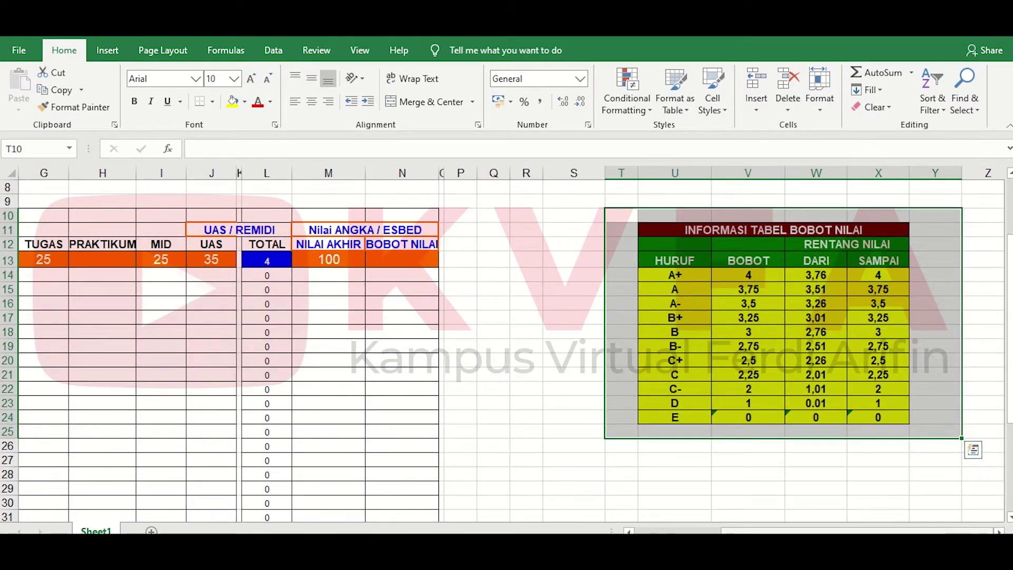
{"action": "left_click_drag", "start_coordinate": [854, 530], "coordinate": [770, 530]}
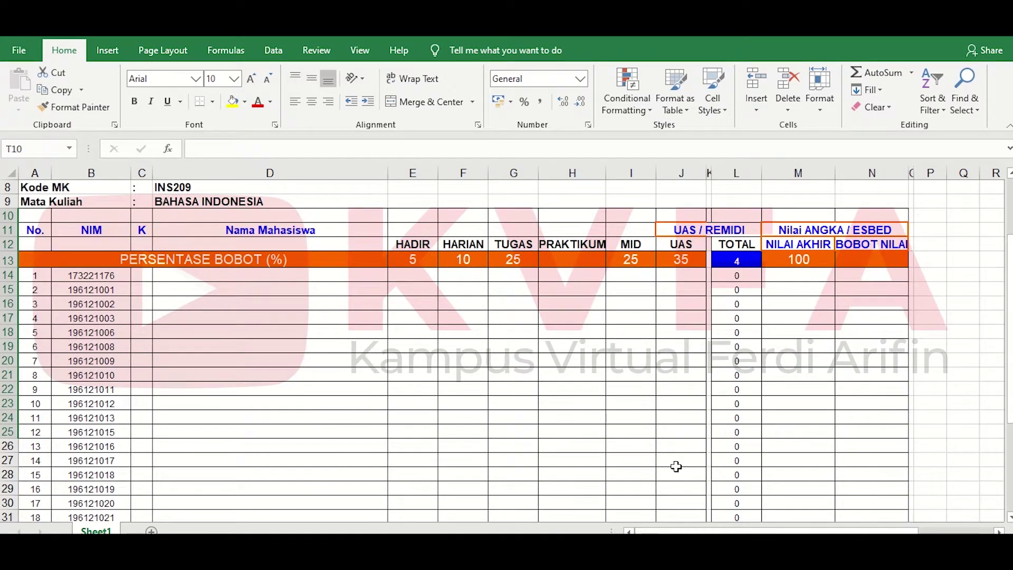
Point out the HADIR, HARIAN, TUGAS, PRAKTIKUM, MID, UAS and TOTAL headings.
{"action": "left_click", "coordinate": [411, 246]}
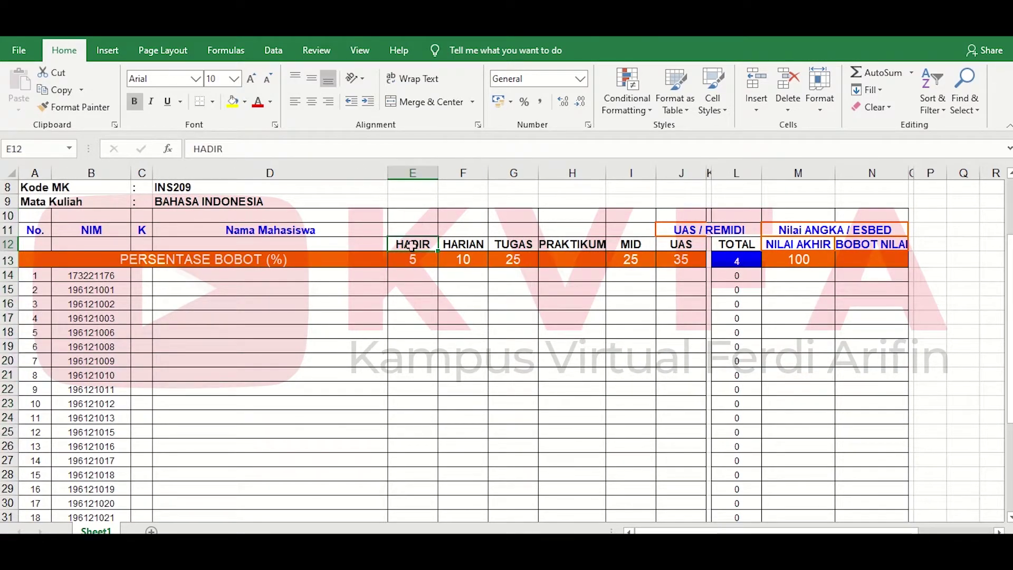
{"action": "left_click", "coordinate": [467, 246]}
{"action": "left_click", "coordinate": [512, 246]}
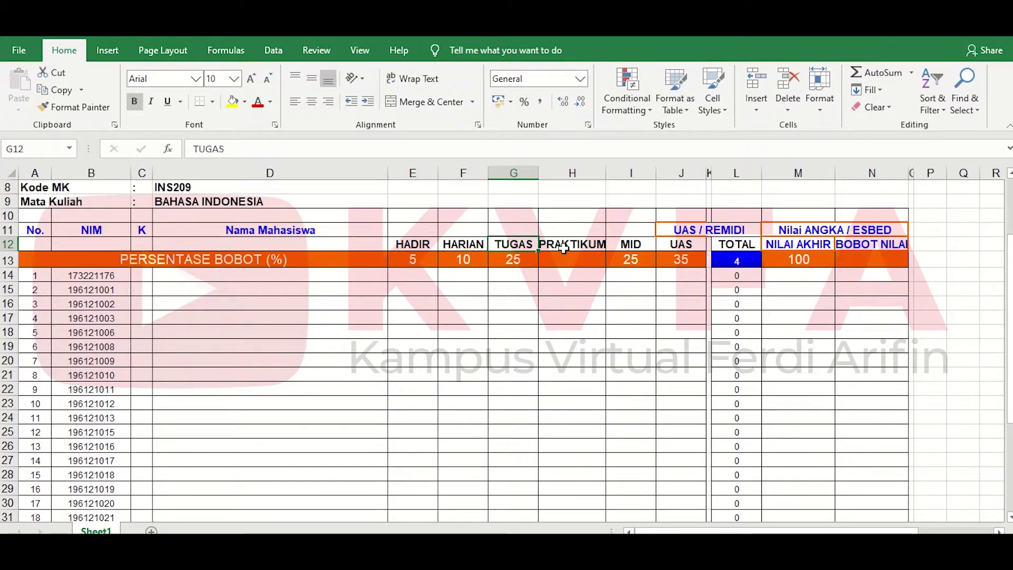
{"action": "left_click", "coordinate": [563, 247]}
{"action": "left_click", "coordinate": [635, 249]}
{"action": "left_click", "coordinate": [692, 245]}
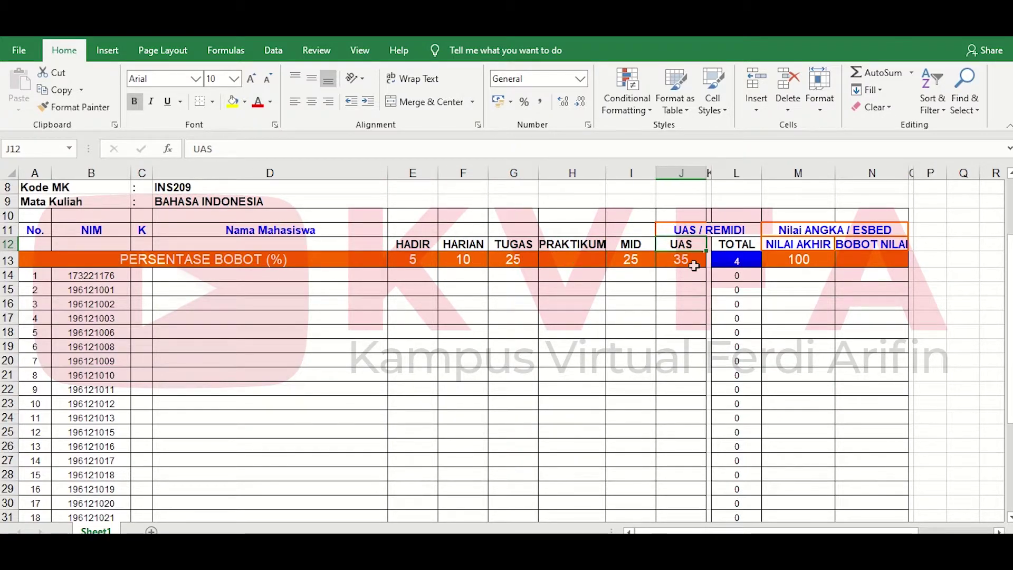
{"action": "left_click", "coordinate": [736, 244]}
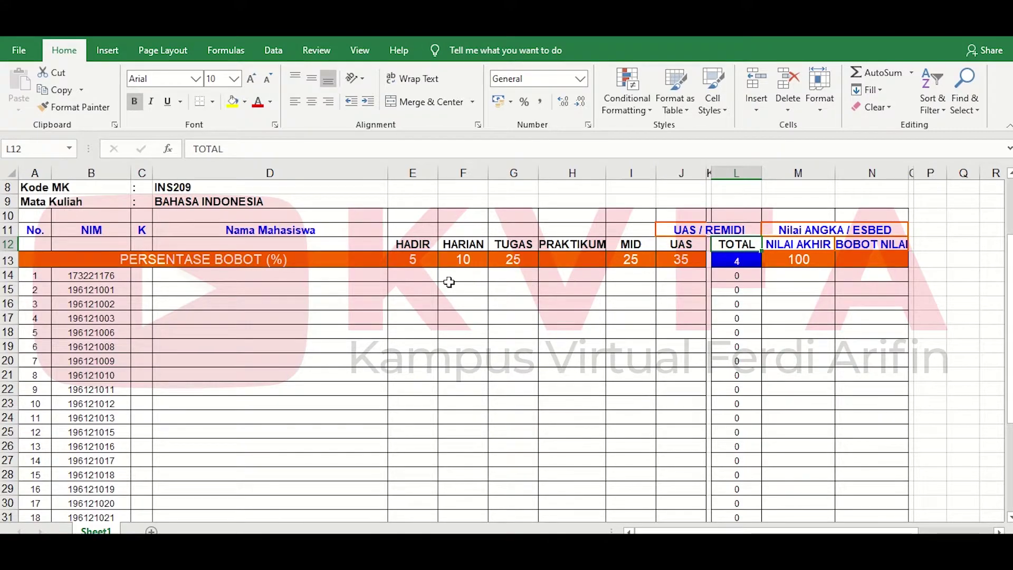
Go back over the HADIR through UAS headings a second time.
{"action": "left_click", "coordinate": [412, 245]}
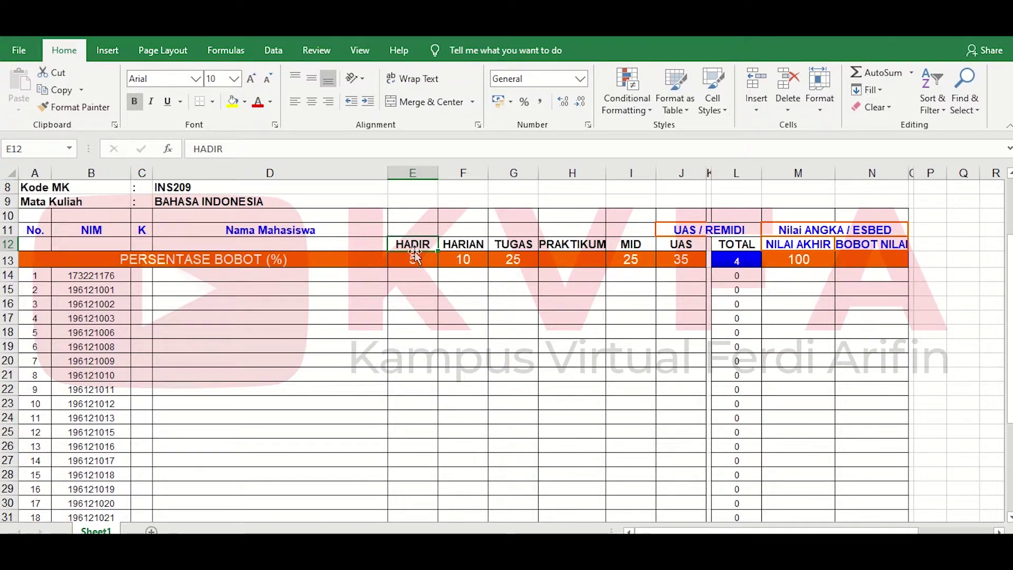
{"action": "left_click", "coordinate": [461, 246]}
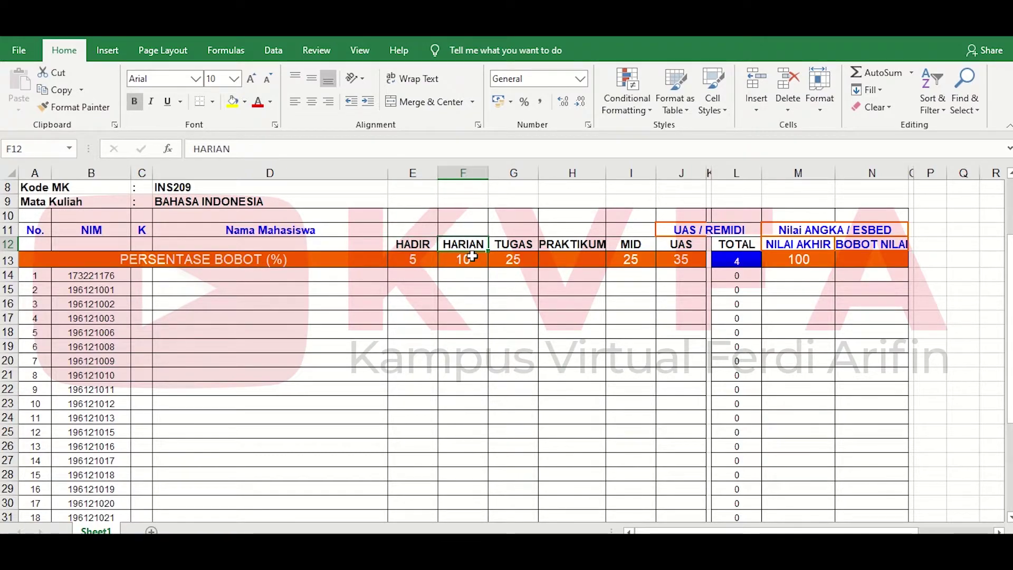
{"action": "left_click", "coordinate": [520, 244]}
{"action": "left_click", "coordinate": [569, 245]}
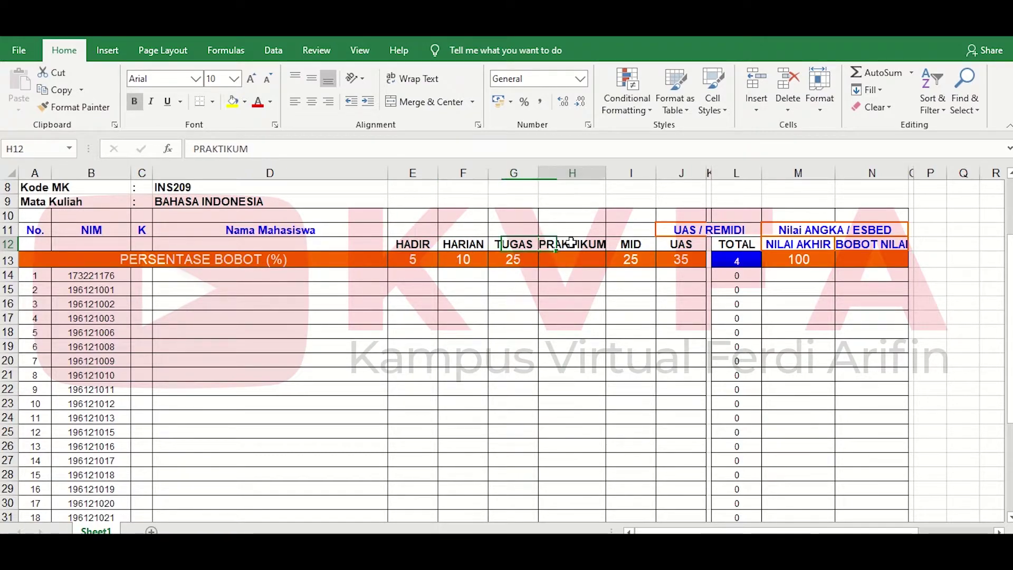
{"action": "left_click", "coordinate": [636, 246]}
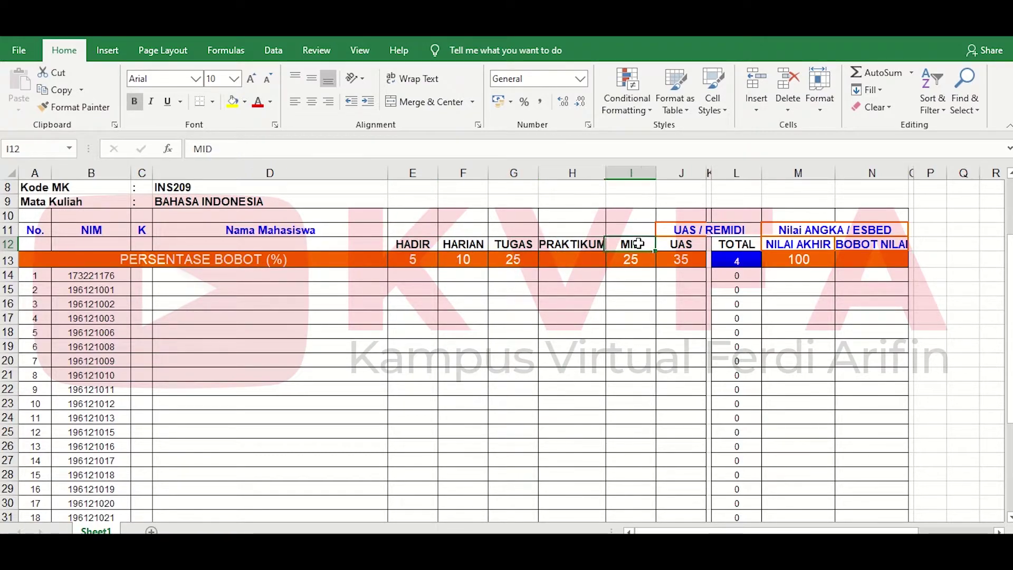
{"action": "left_click", "coordinate": [679, 246]}
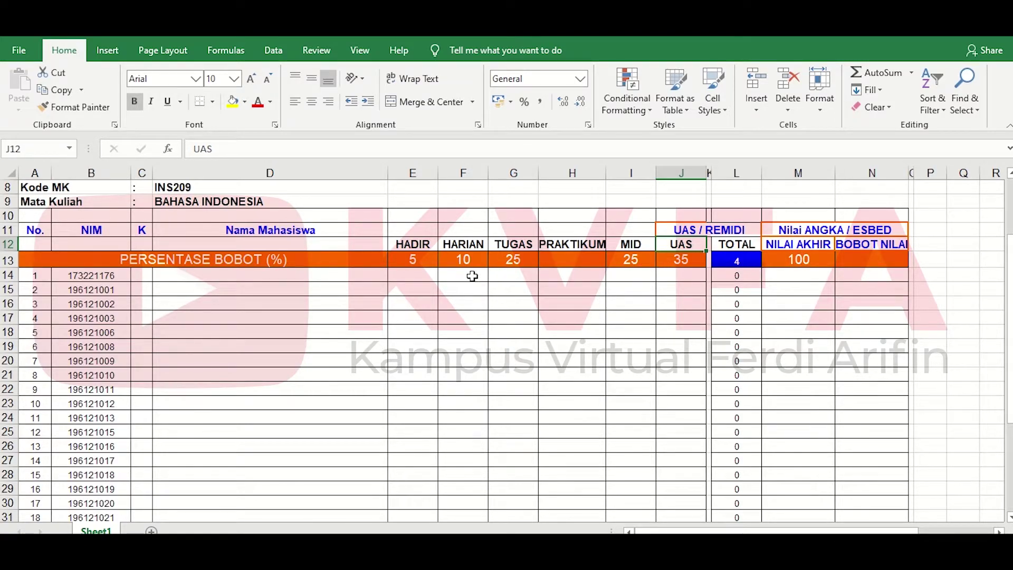
{"action": "left_click", "coordinate": [673, 268]}
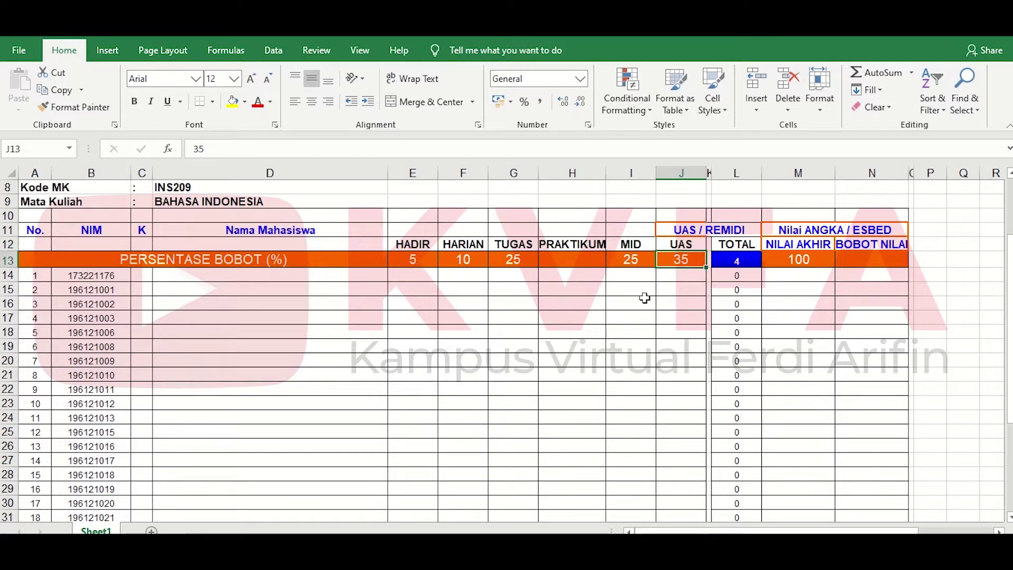
{"action": "left_click", "coordinate": [637, 266]}
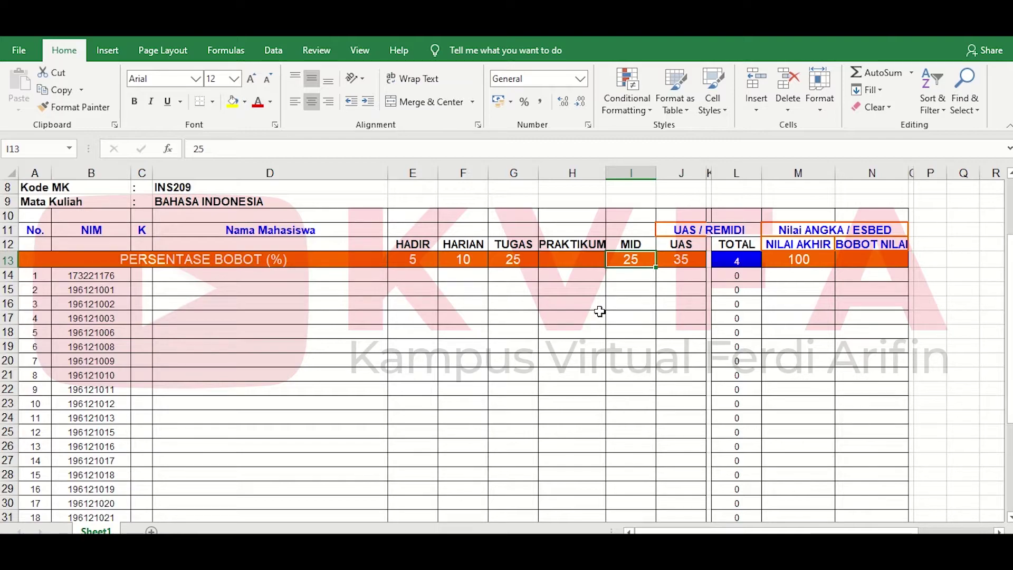
{"action": "left_click", "coordinate": [515, 259]}
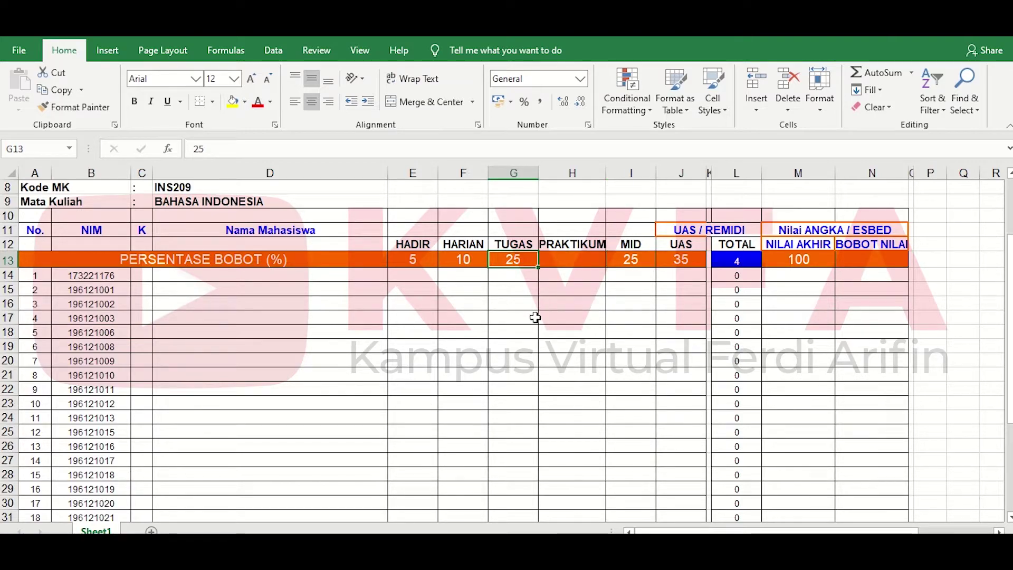
{"action": "key", "text": "Left"}
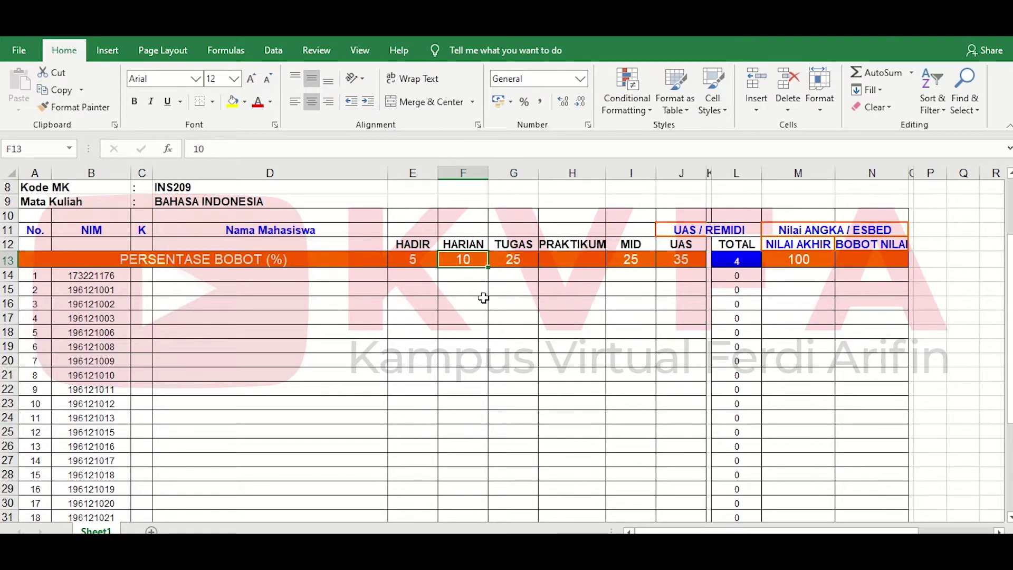
{"action": "left_click", "coordinate": [417, 263]}
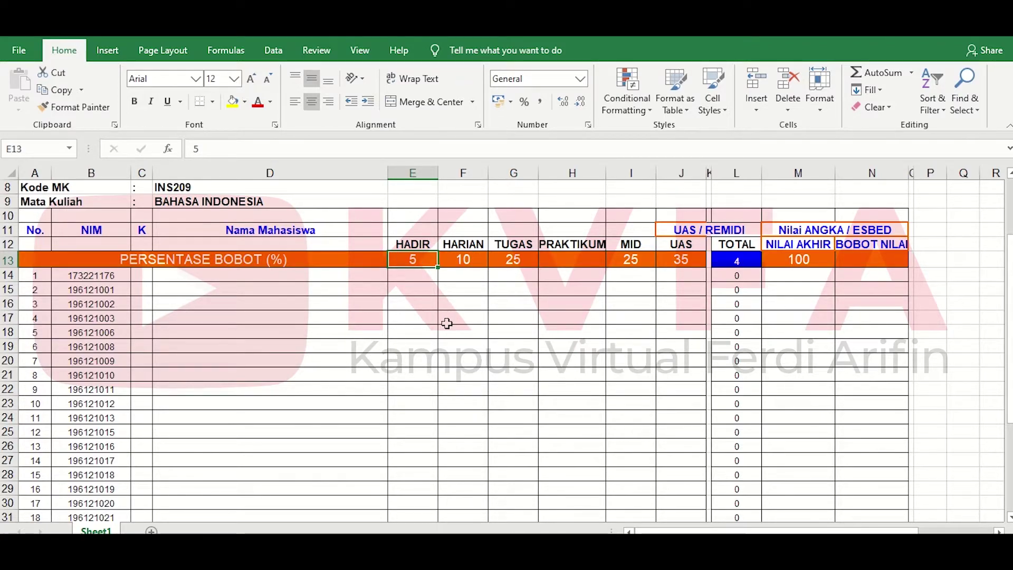
{"action": "left_click", "coordinate": [564, 261]}
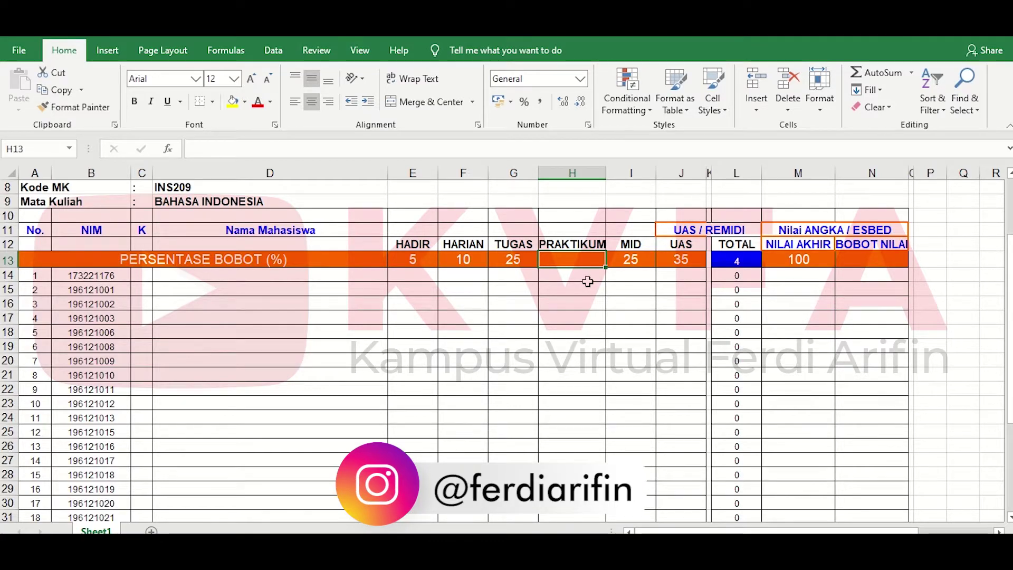
{"action": "left_click", "coordinate": [209, 201]}
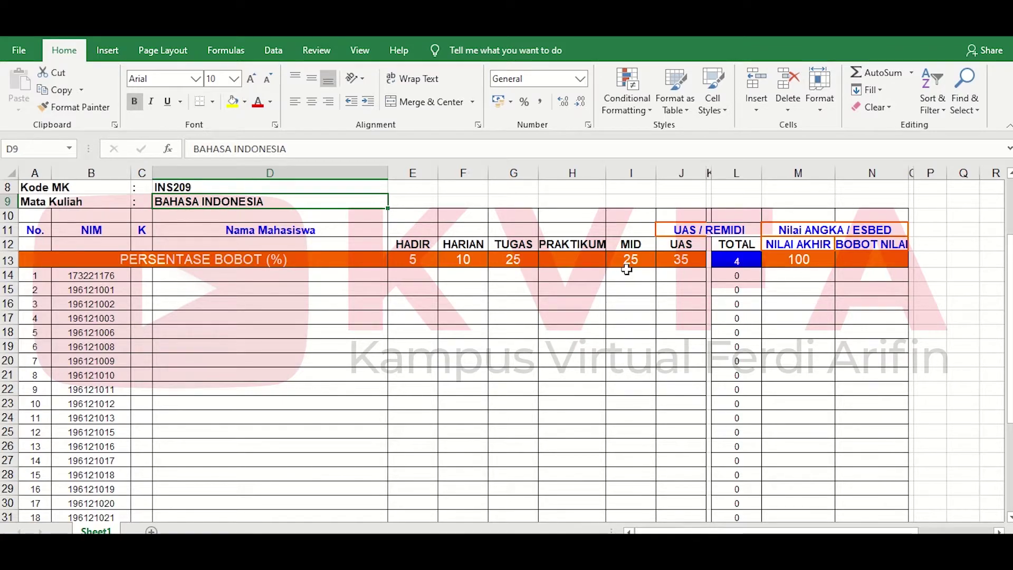
Enter the first student's name in row 14 with HADIR 4 and HARIAN 3.
{"action": "left_click", "coordinate": [307, 276]}
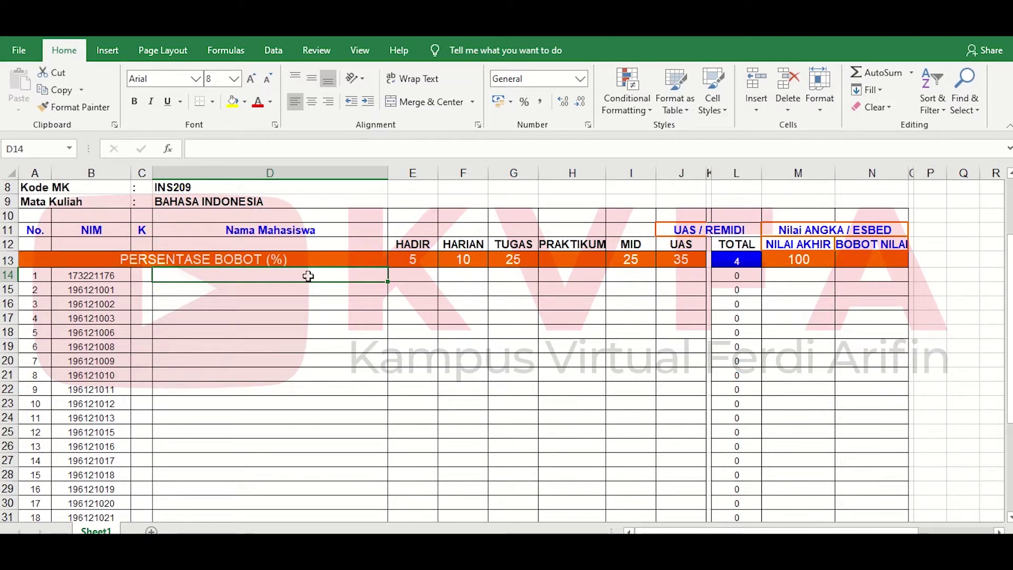
{"action": "type", "text": "Jono"}
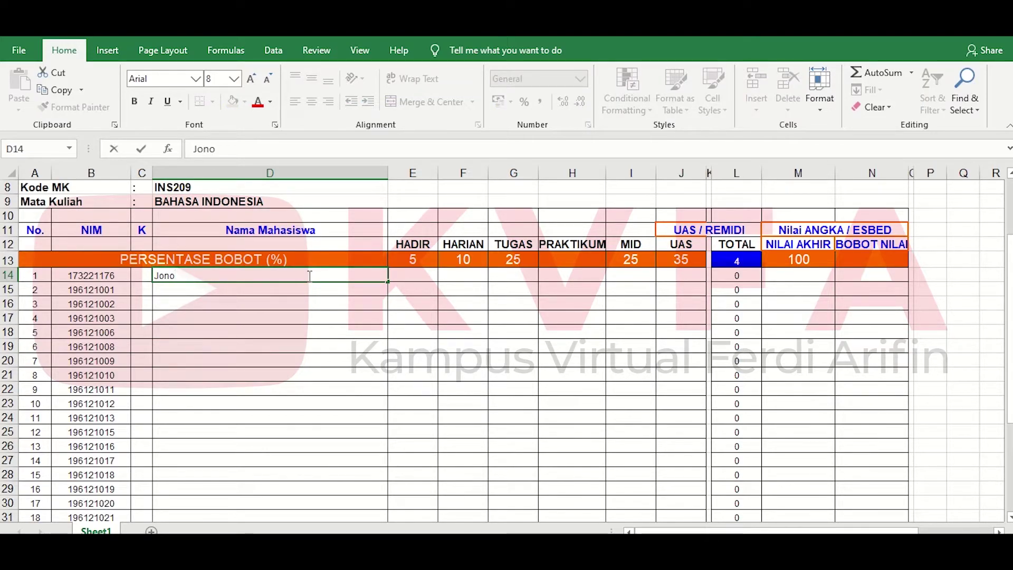
{"action": "left_click", "coordinate": [419, 277]}
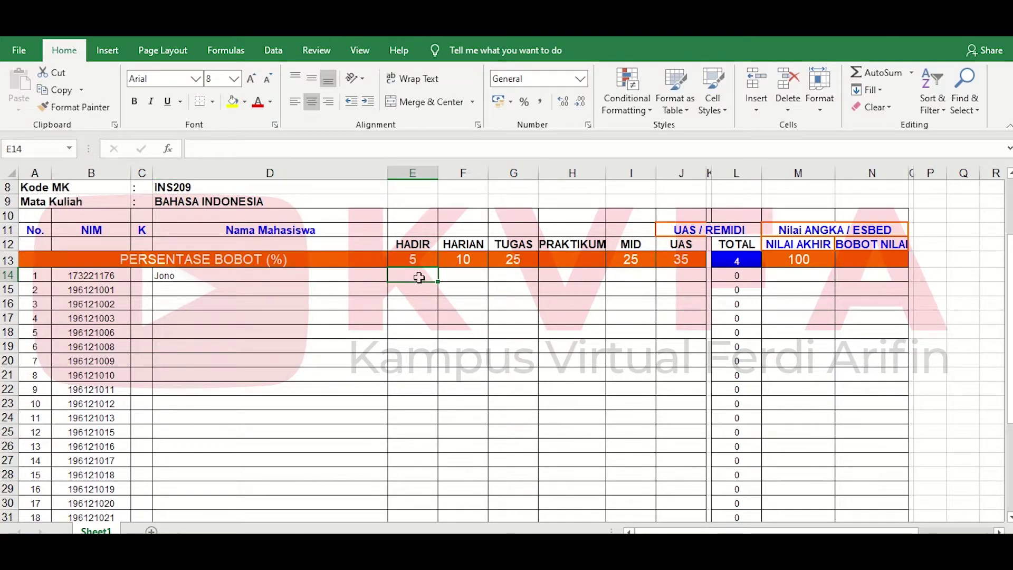
{"action": "type", "text": "4"}
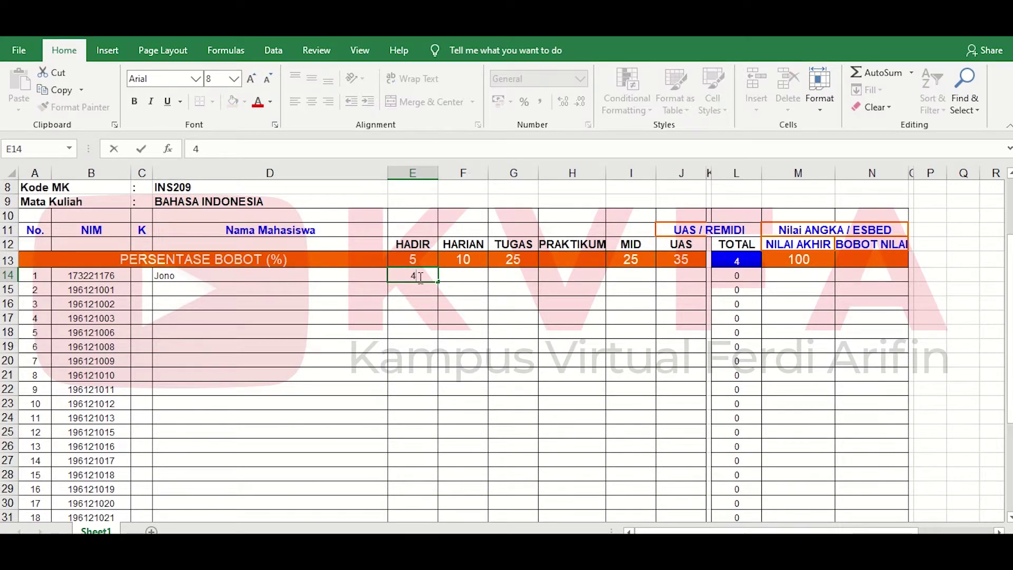
{"action": "left_click", "coordinate": [459, 274]}
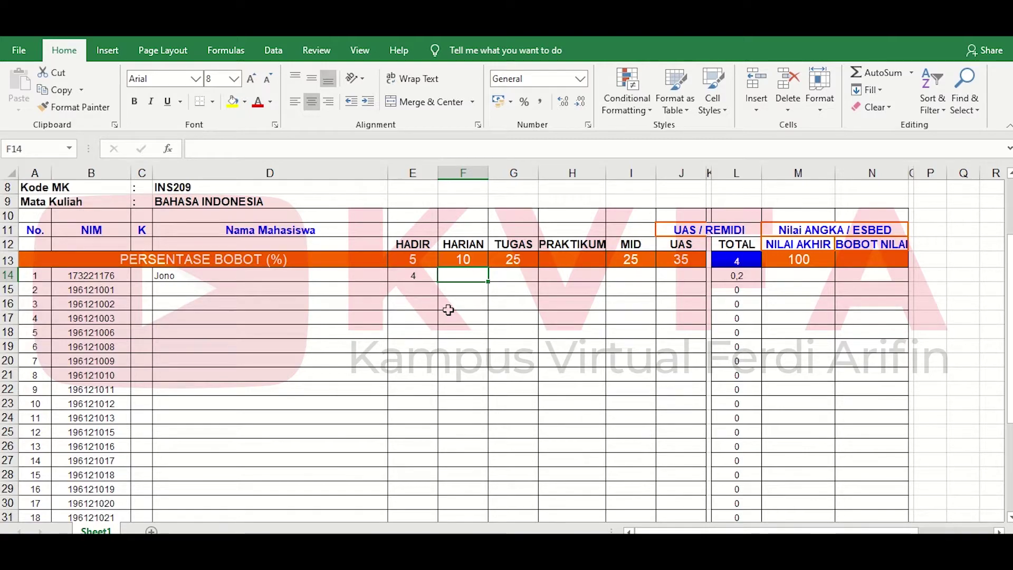
{"action": "type", "text": "3"}
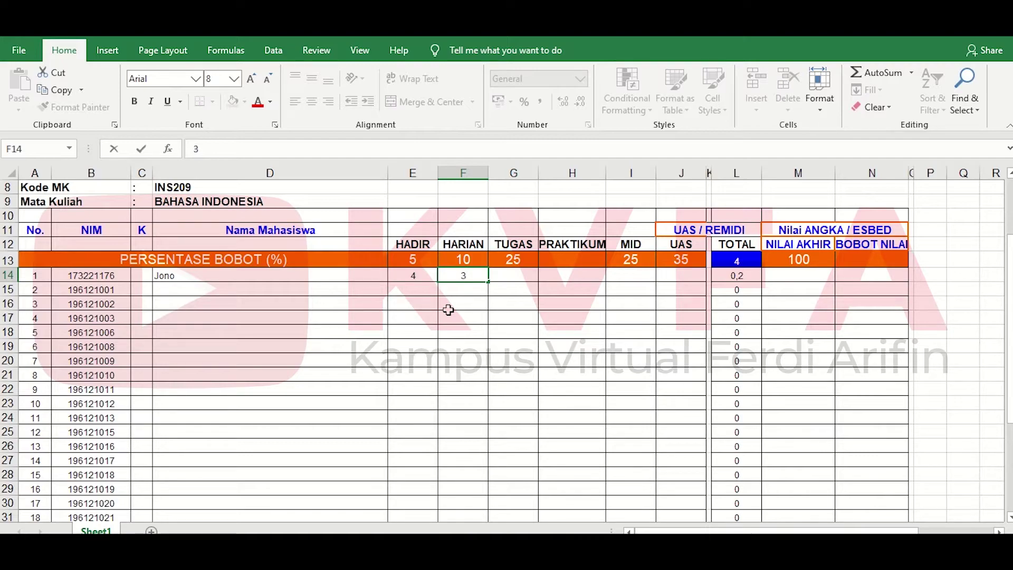
{"action": "left_click", "coordinate": [509, 275]}
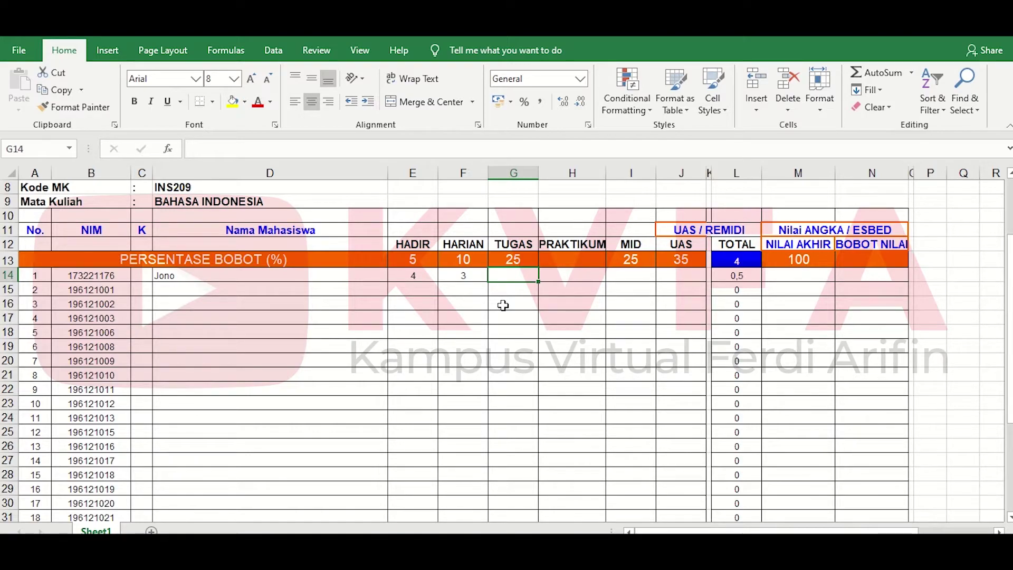
Enter the first student's TUGAS 3,65, MID 3,7 and UAS 3,3.
{"action": "type", "text": "3,6"}
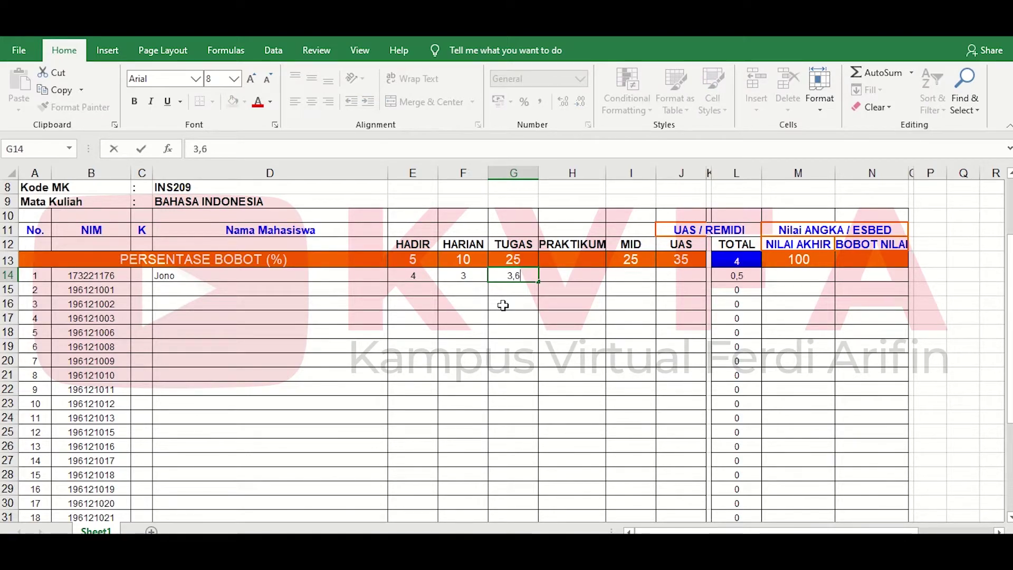
{"action": "type", "text": "5"}
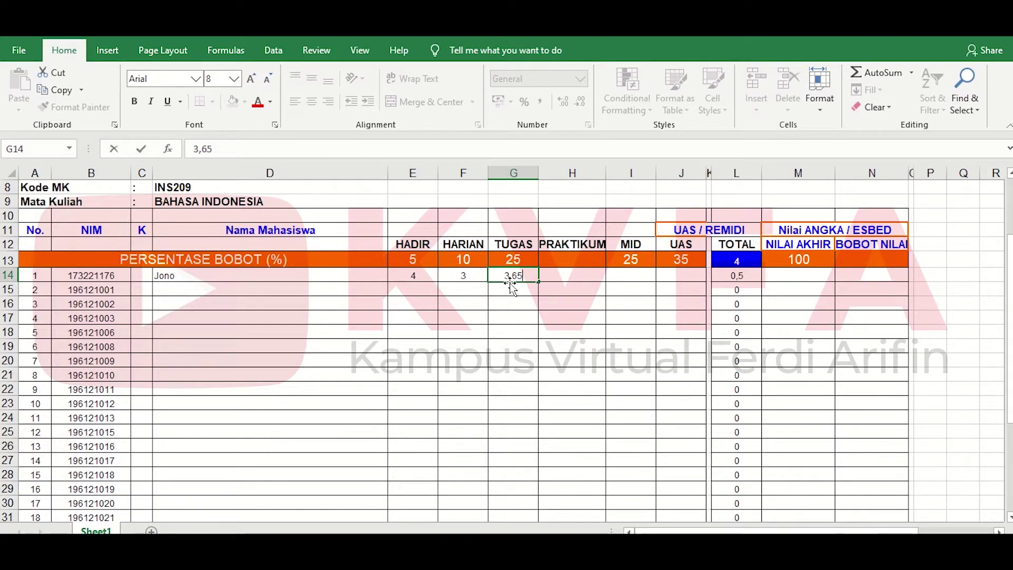
{"action": "left_click", "coordinate": [629, 275]}
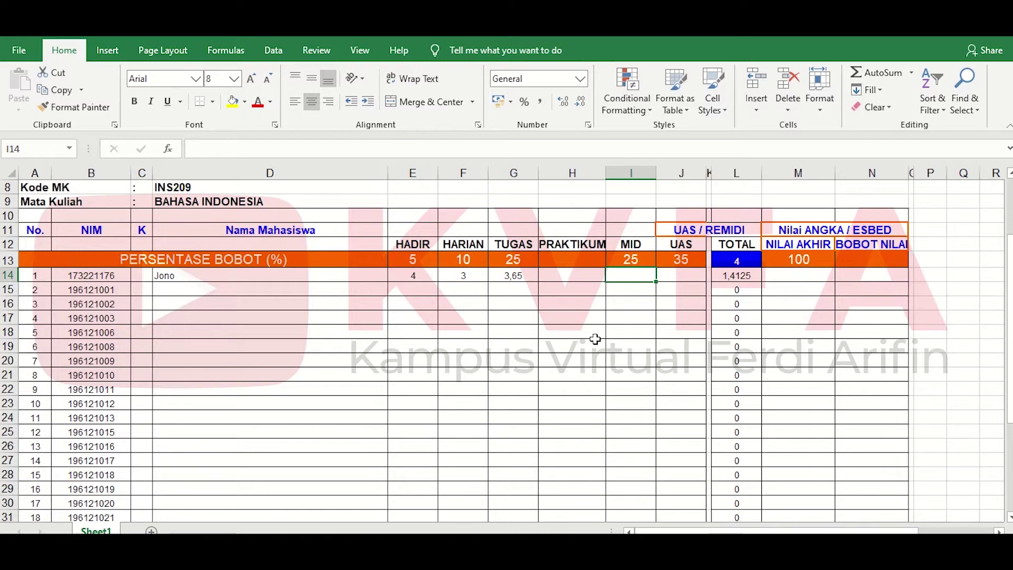
{"action": "type", "text": "3,7"}
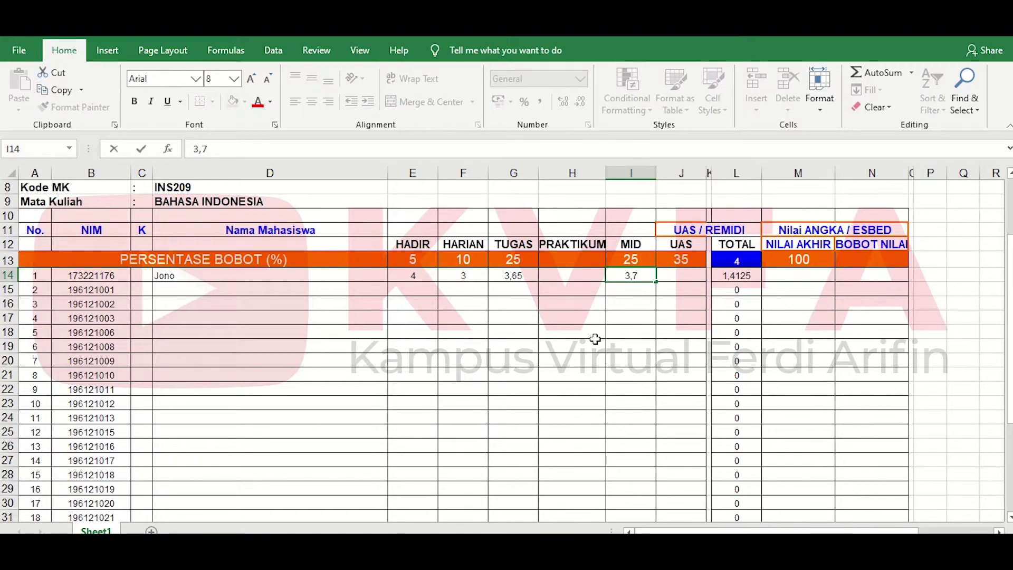
{"action": "key", "text": "Tab"}
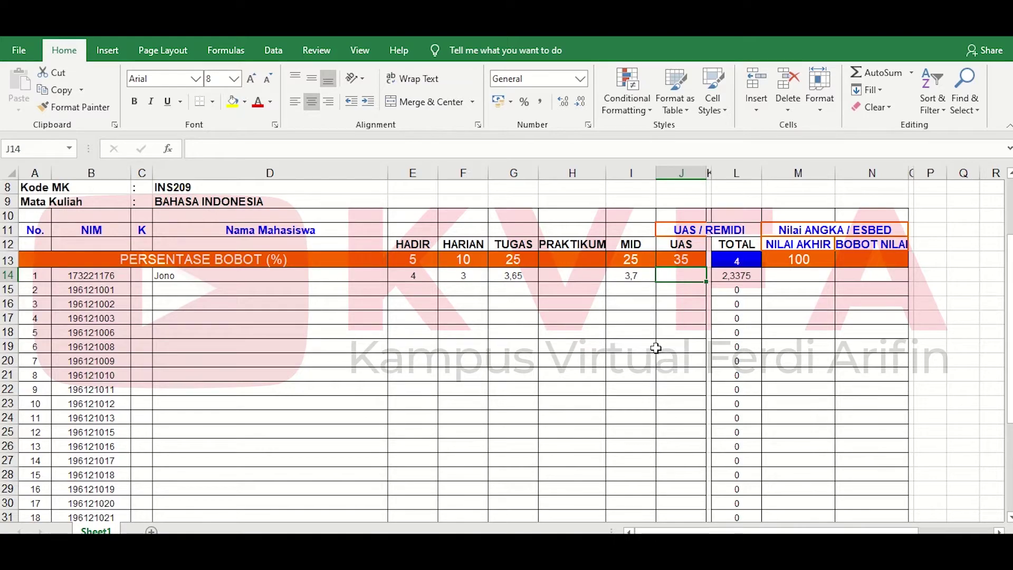
{"action": "type", "text": "3,3"}
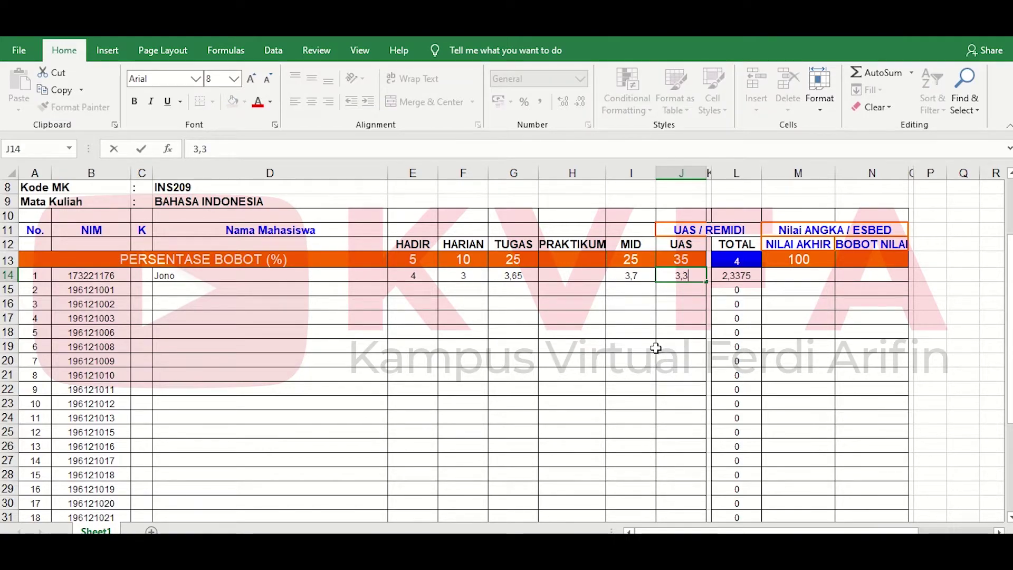
{"action": "left_click", "coordinate": [764, 281]}
{"action": "left_click", "coordinate": [726, 275]}
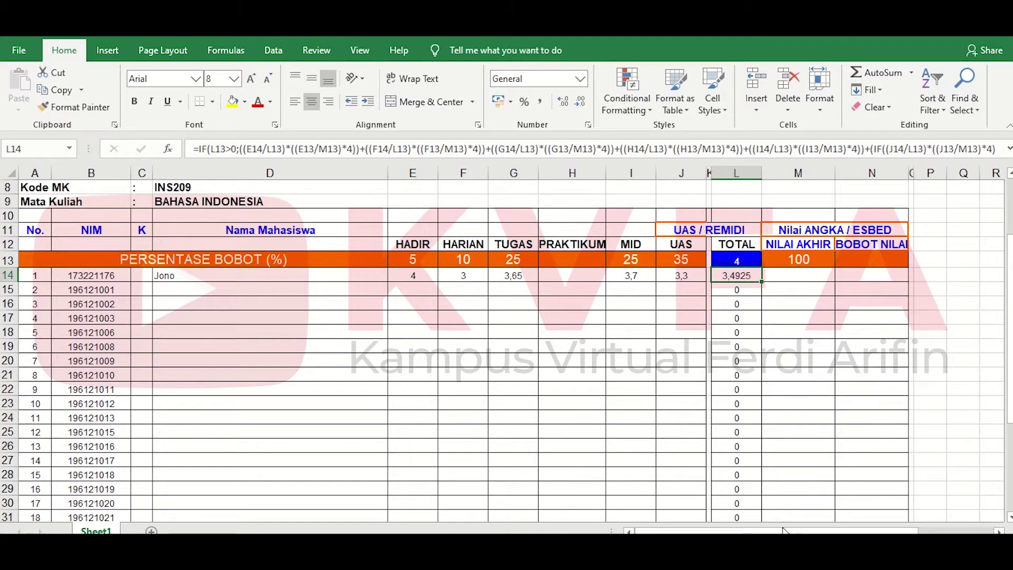
{"action": "left_click_drag", "start_coordinate": [784, 531], "coordinate": [860, 531]}
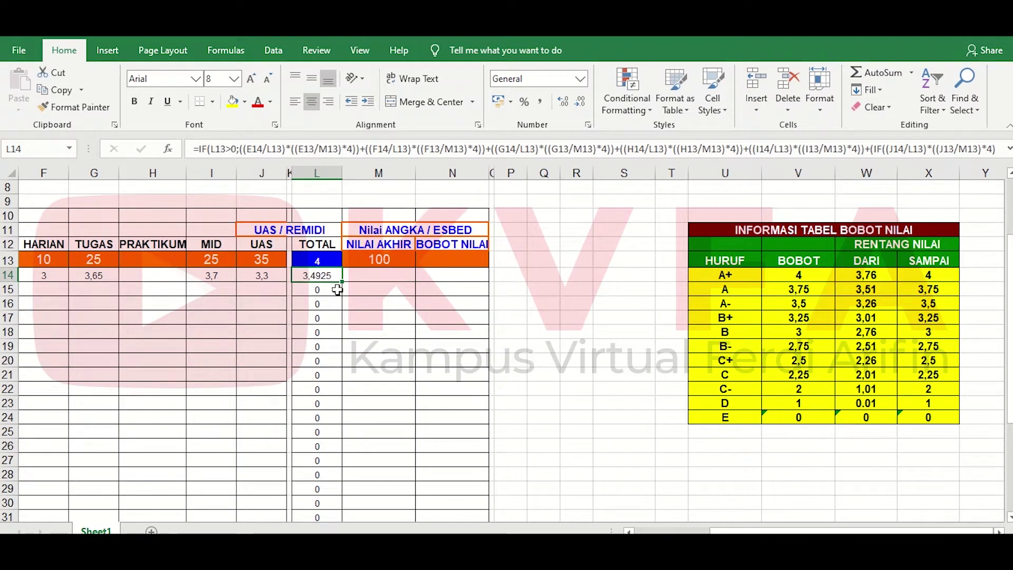
{"action": "left_click", "coordinate": [878, 304]}
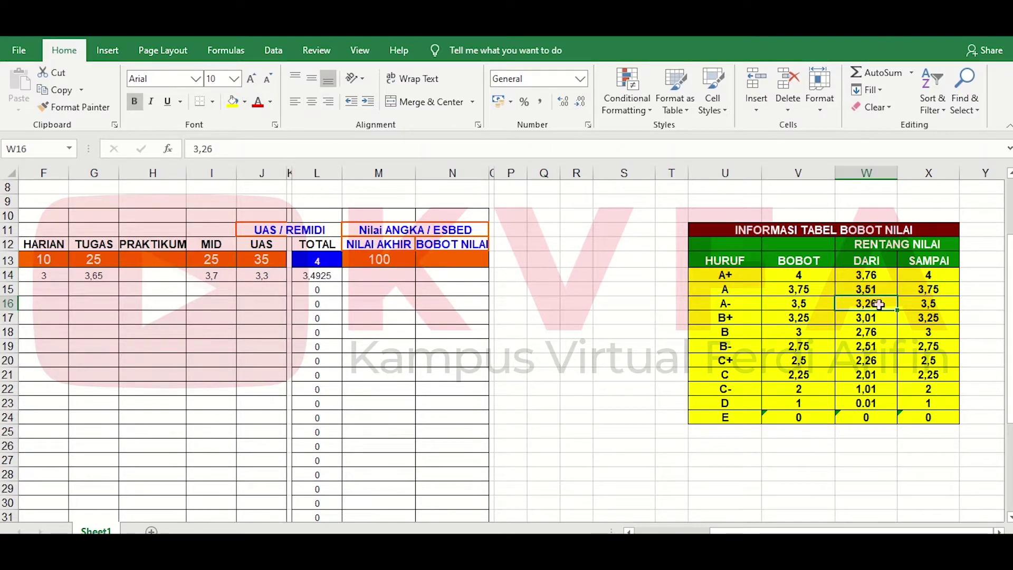
{"action": "left_click", "coordinate": [927, 308]}
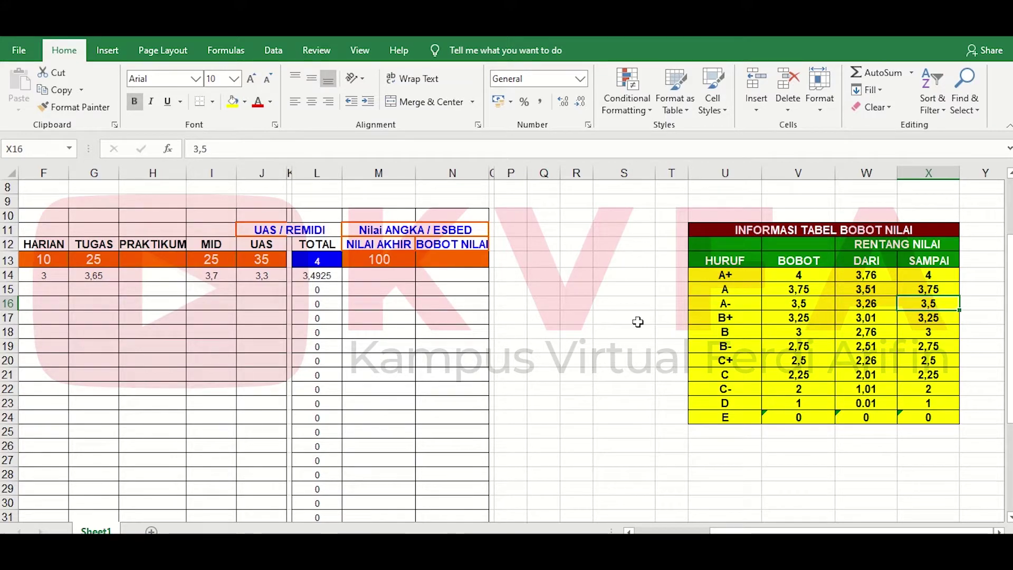
{"action": "left_click_drag", "start_coordinate": [868, 531], "coordinate": [791, 530]}
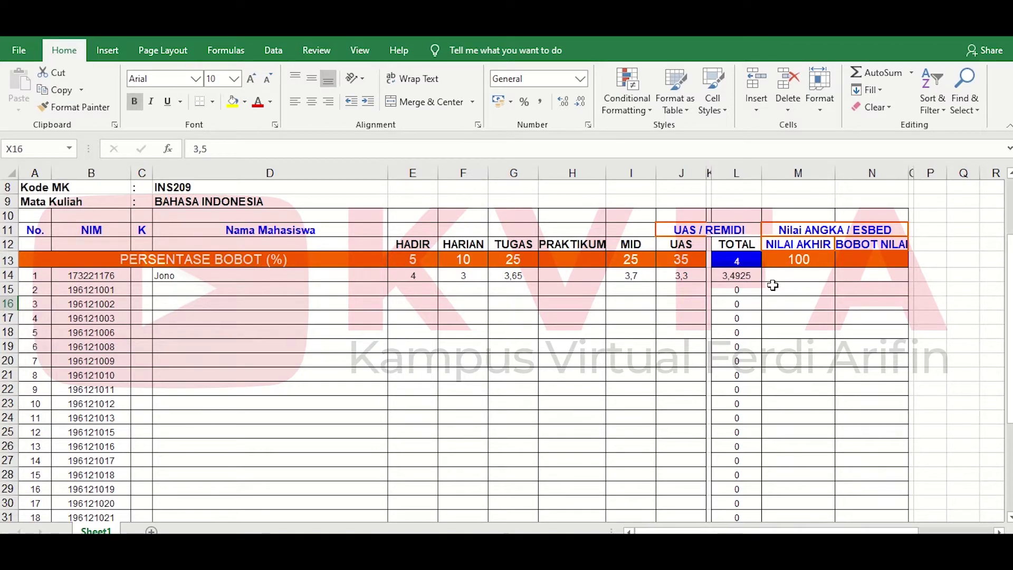
Enter the second student's name in row 15 with HADIR 3,5 and HARIAN 3.
{"action": "left_click", "coordinate": [166, 290]}
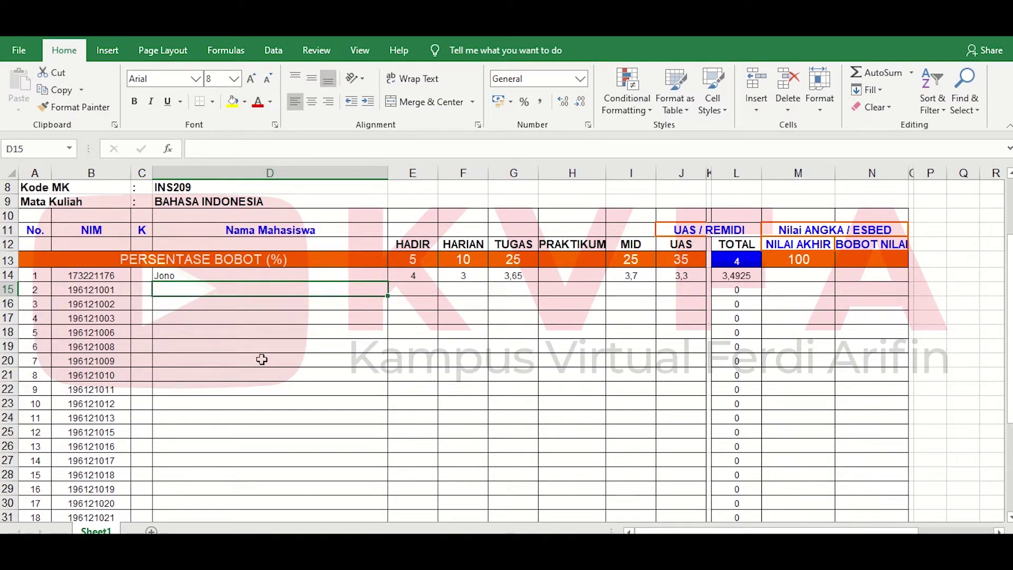
{"action": "type", "text": "Tini"}
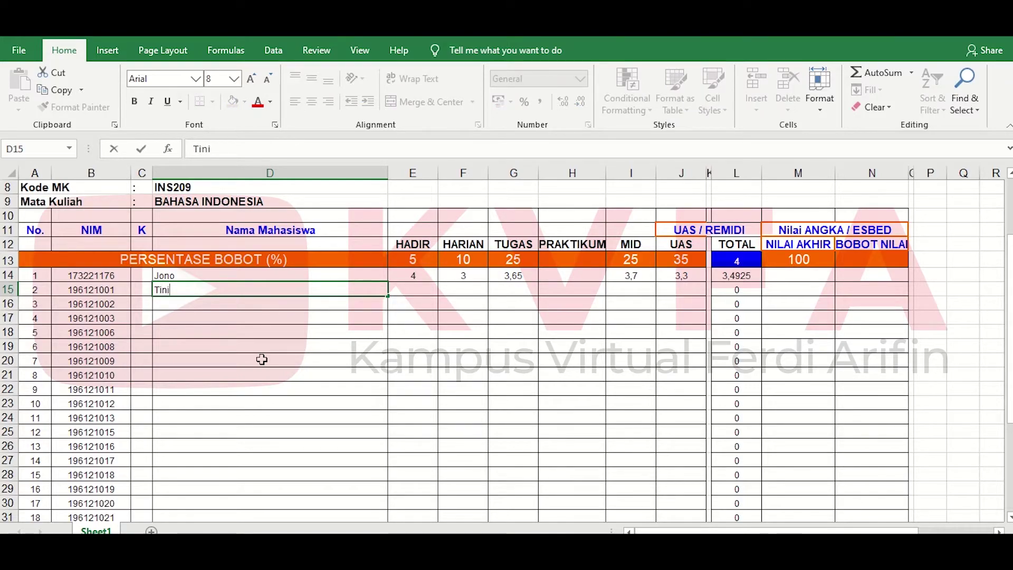
{"action": "left_click", "coordinate": [403, 290]}
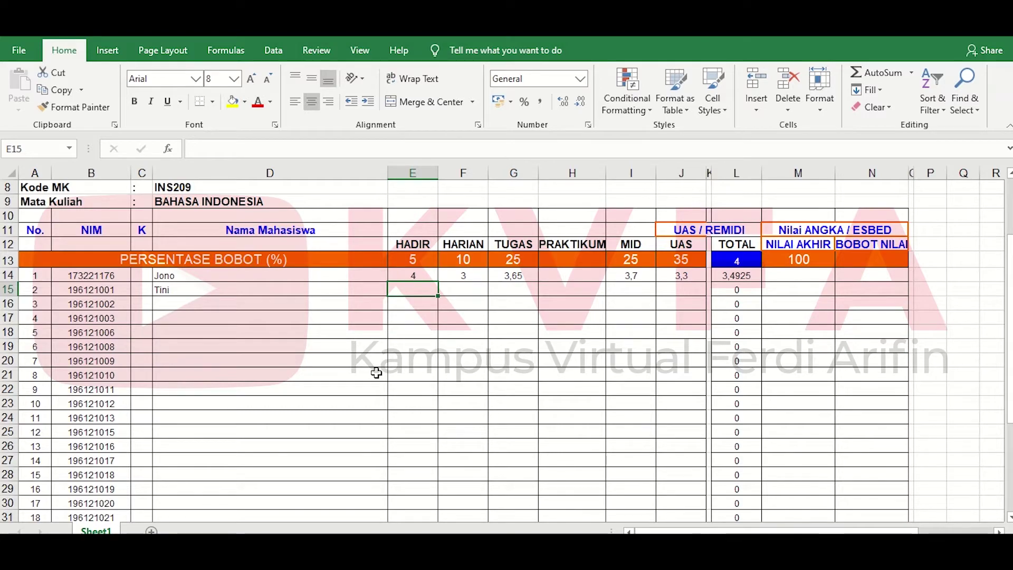
{"action": "type", "text": "3,5"}
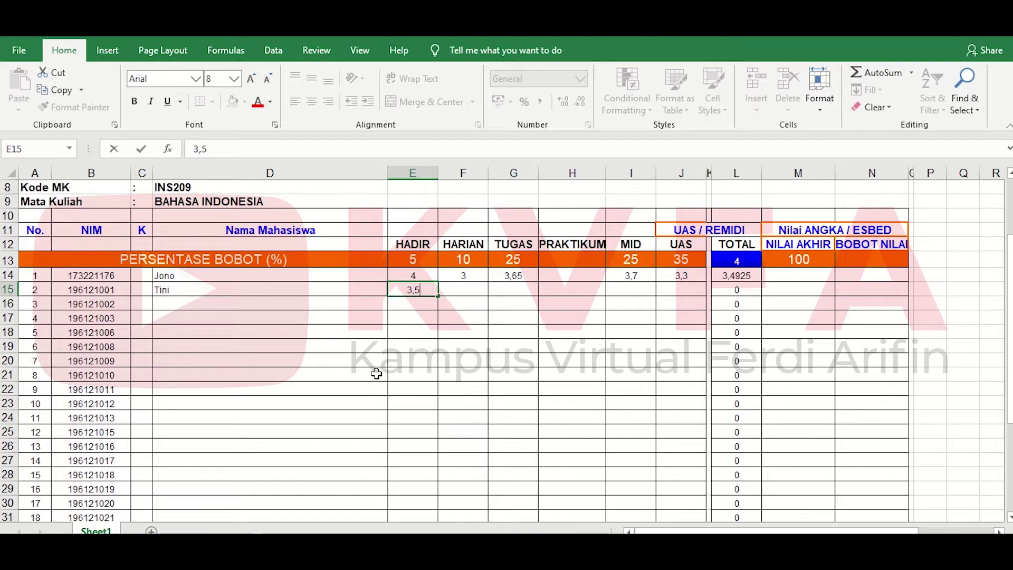
{"action": "left_click", "coordinate": [454, 292]}
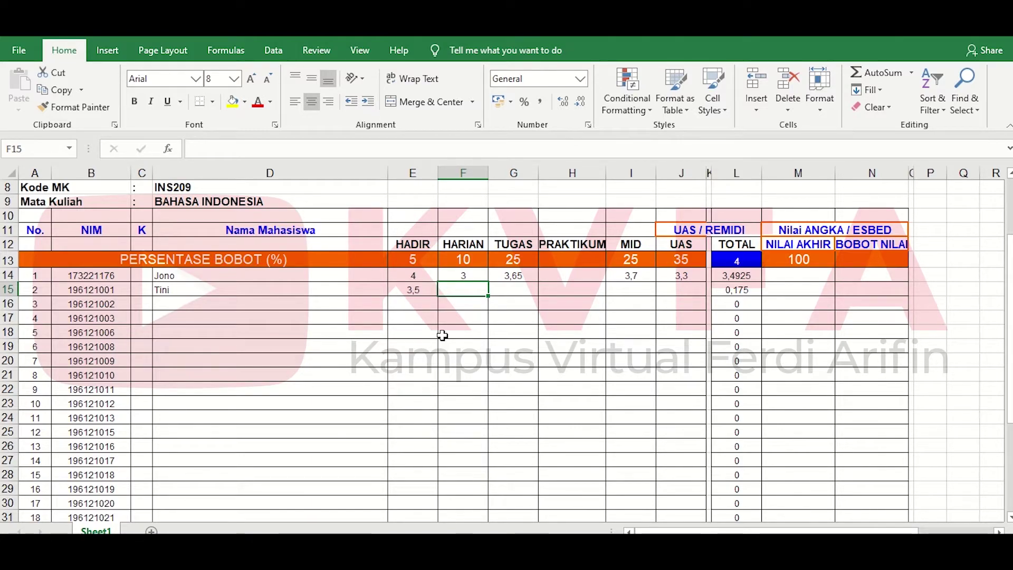
{"action": "type", "text": "3"}
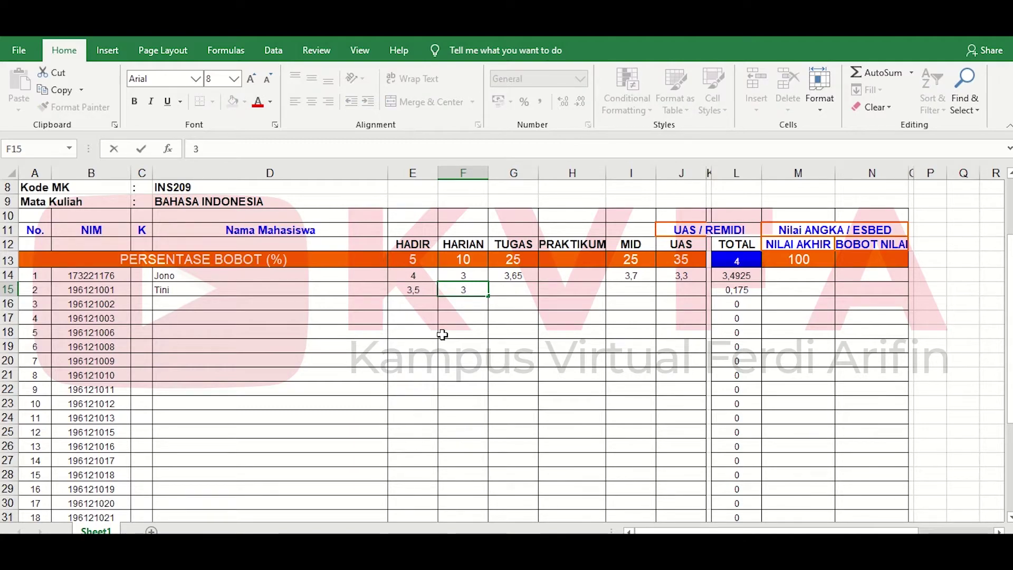
{"action": "key", "text": "Tab"}
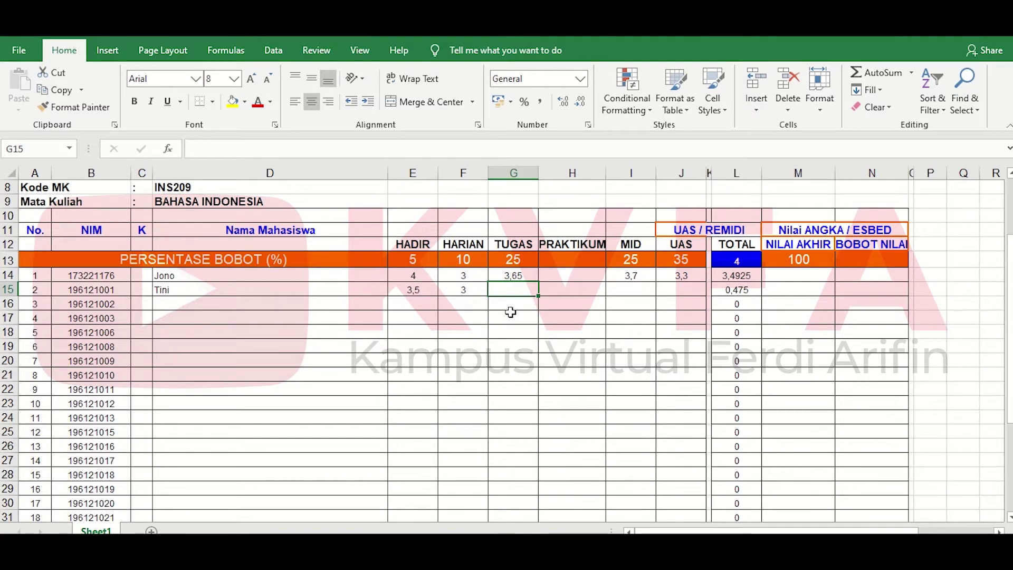
Enter the second student's TUGAS 3,3, MID 3,7 and UAS 3,7.
{"action": "type", "text": "3,"}
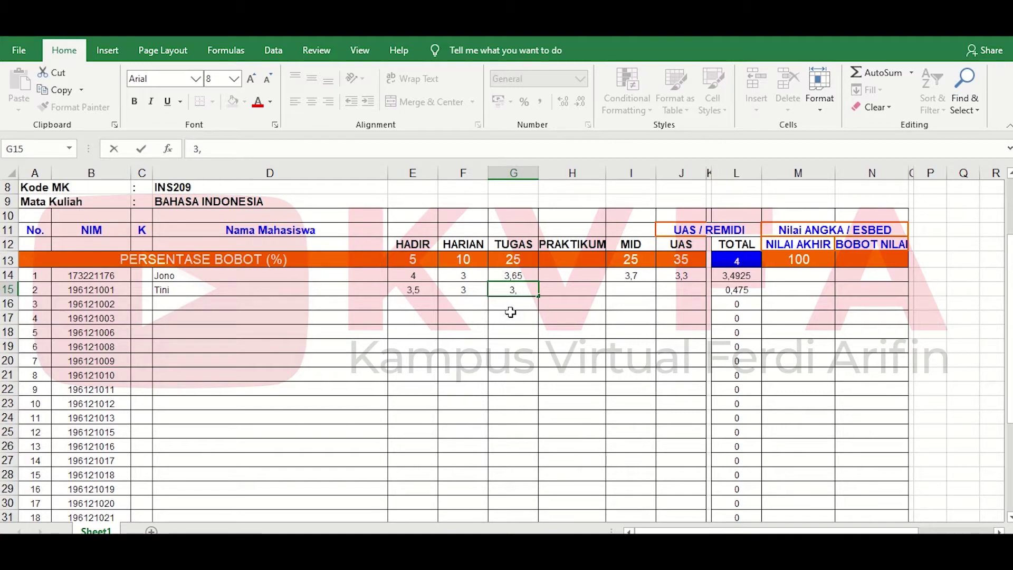
{"action": "type", "text": "3"}
{"action": "left_click", "coordinate": [622, 294]}
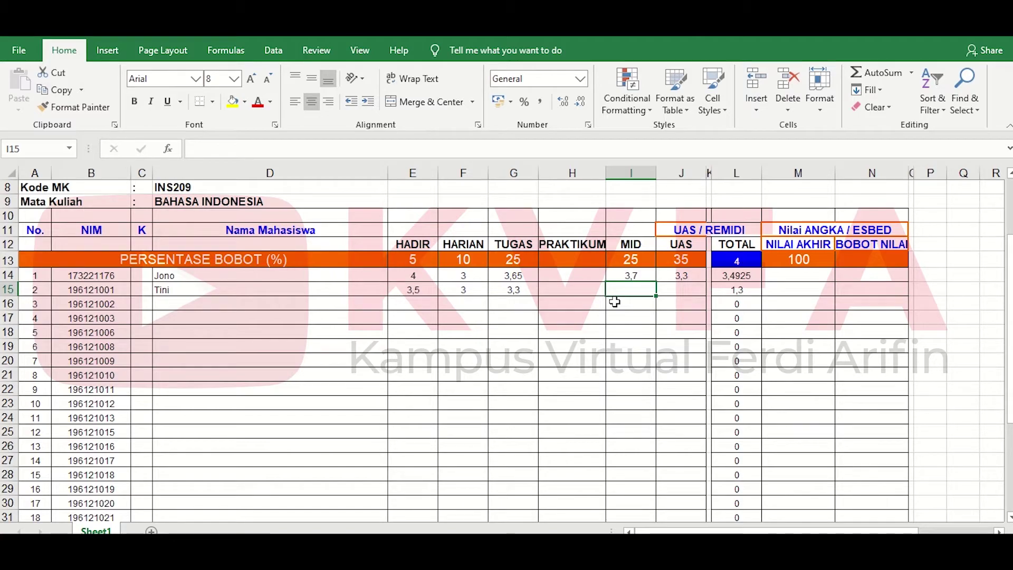
{"action": "type", "text": "3,7"}
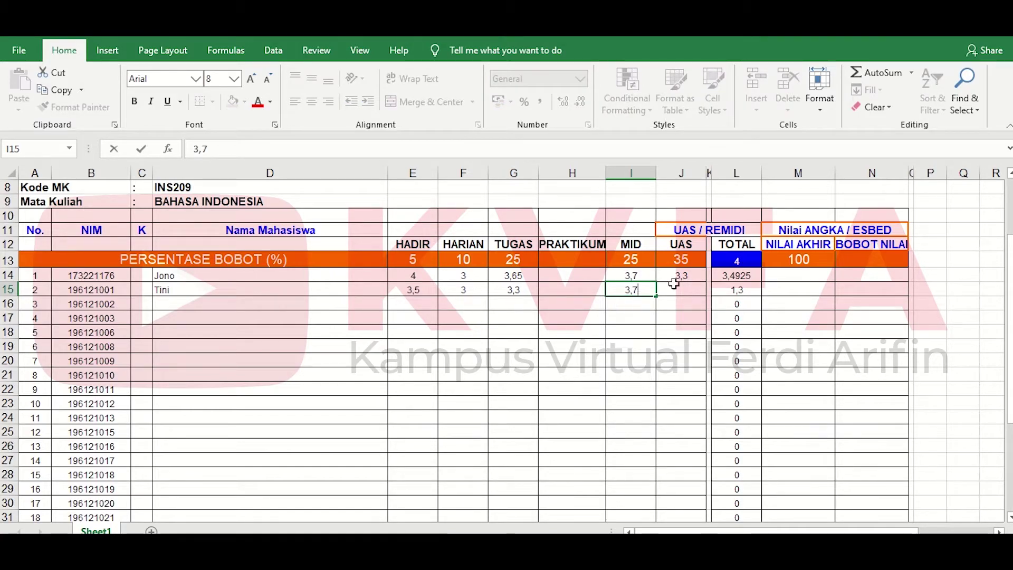
{"action": "left_click", "coordinate": [680, 292]}
{"action": "type", "text": "3"}
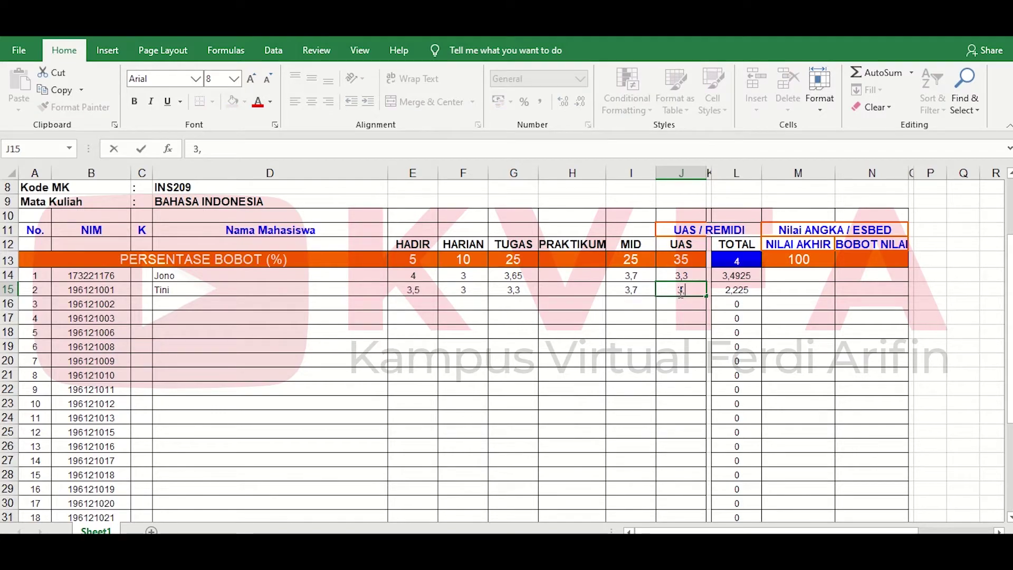
{"action": "type", "text": ",7"}
{"action": "left_click", "coordinate": [777, 290]}
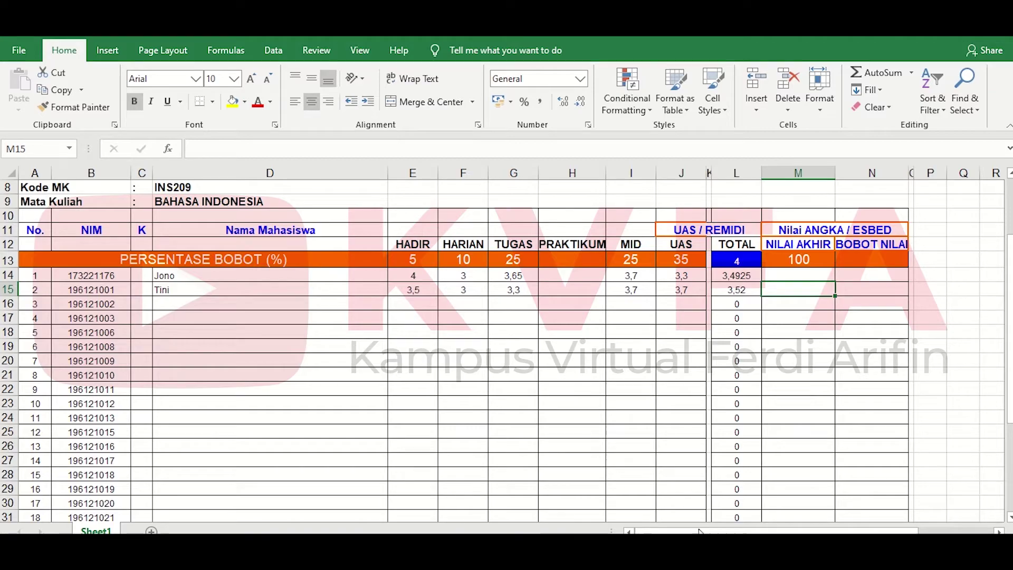
{"action": "left_click_drag", "start_coordinate": [832, 532], "coordinate": [894, 532]}
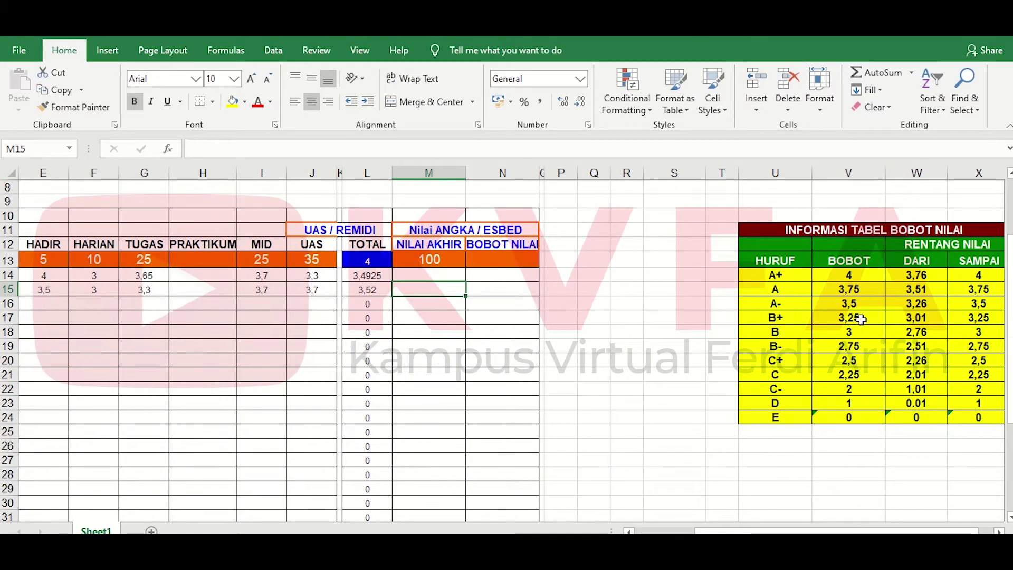
{"action": "left_click", "coordinate": [921, 291]}
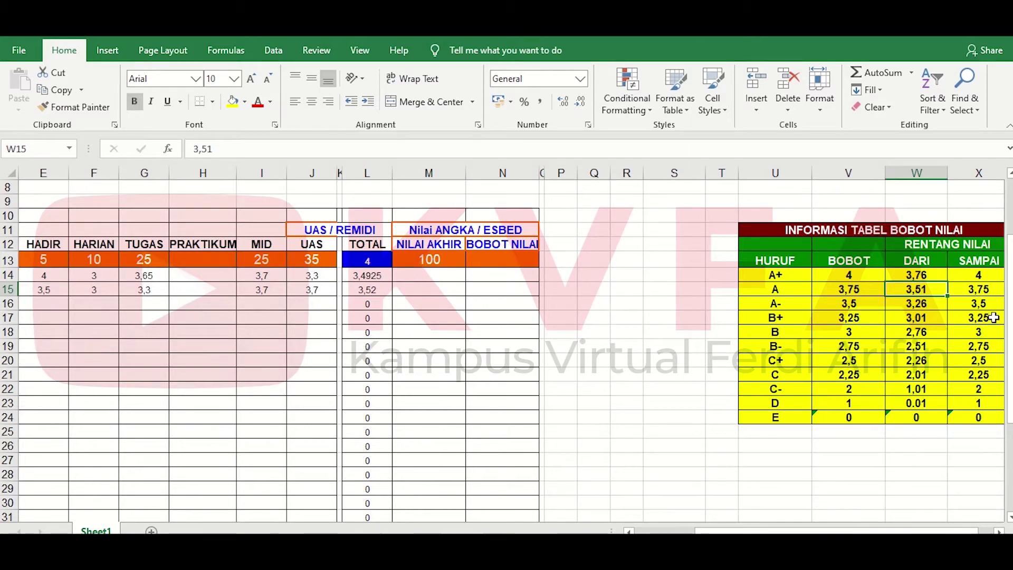
{"action": "left_click", "coordinate": [984, 295]}
{"action": "left_click", "coordinate": [849, 285]}
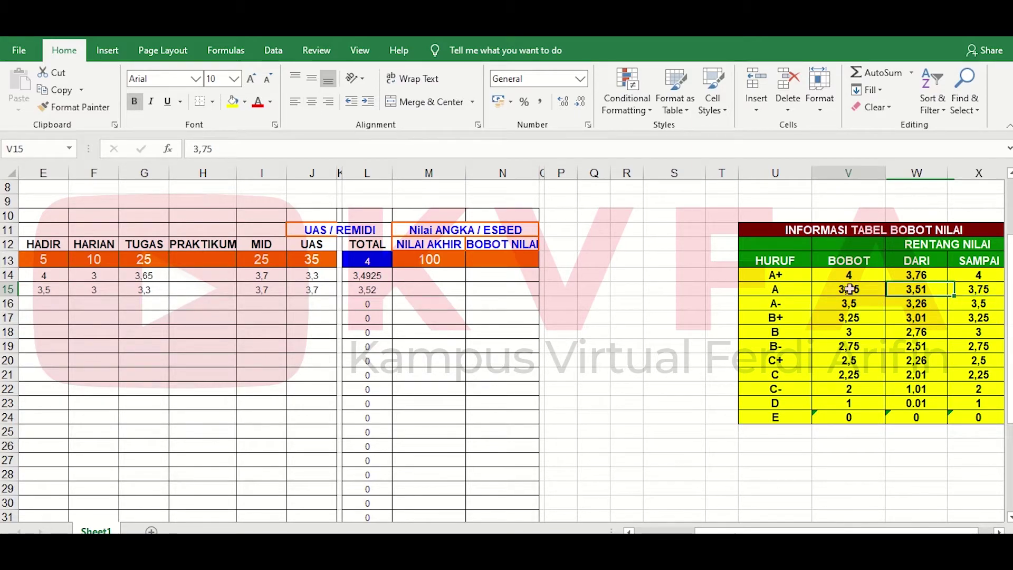
{"action": "left_click", "coordinate": [777, 290]}
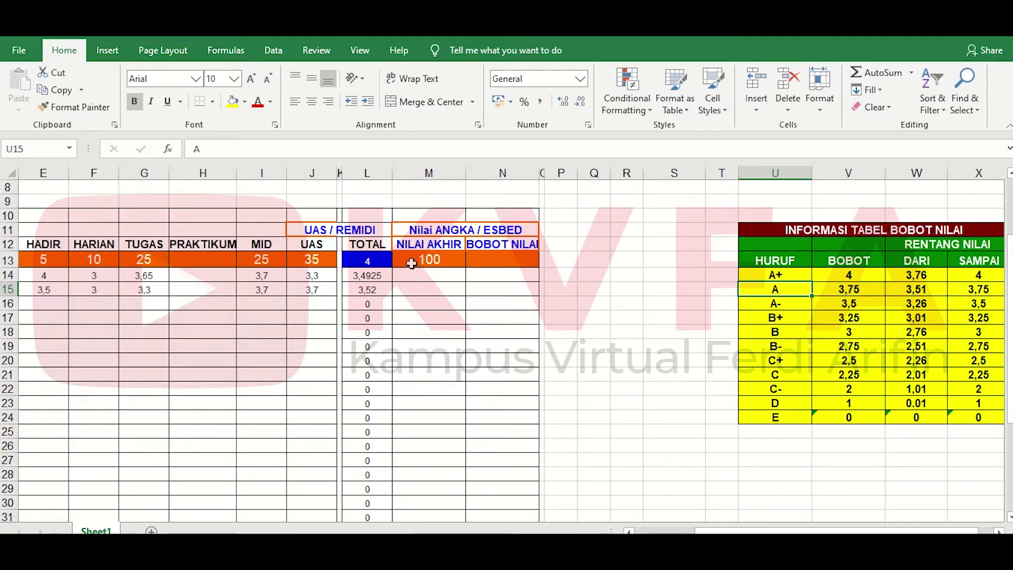
{"action": "left_click_drag", "start_coordinate": [773, 531], "coordinate": [723, 532]}
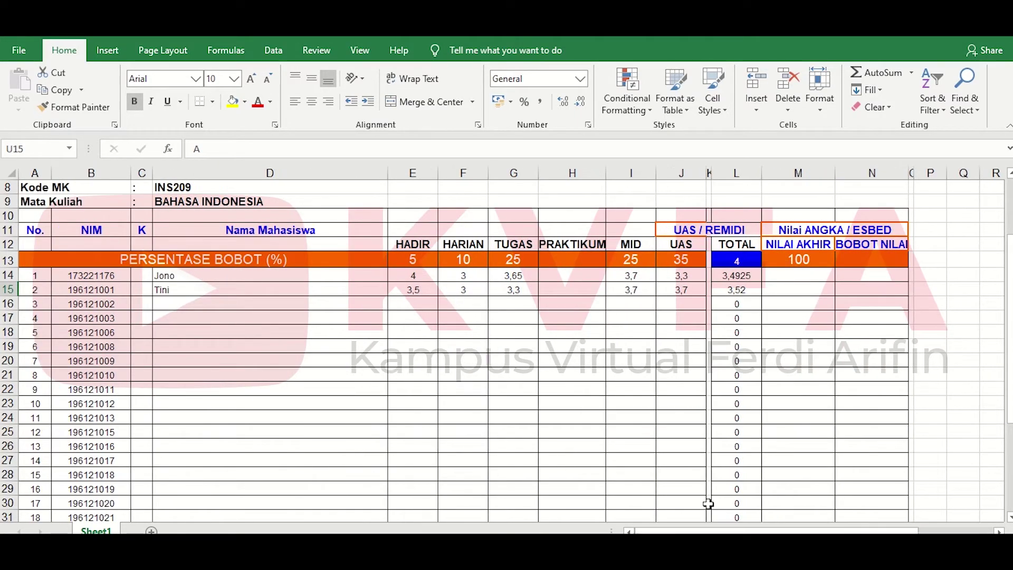
{"action": "left_click", "coordinate": [177, 300]}
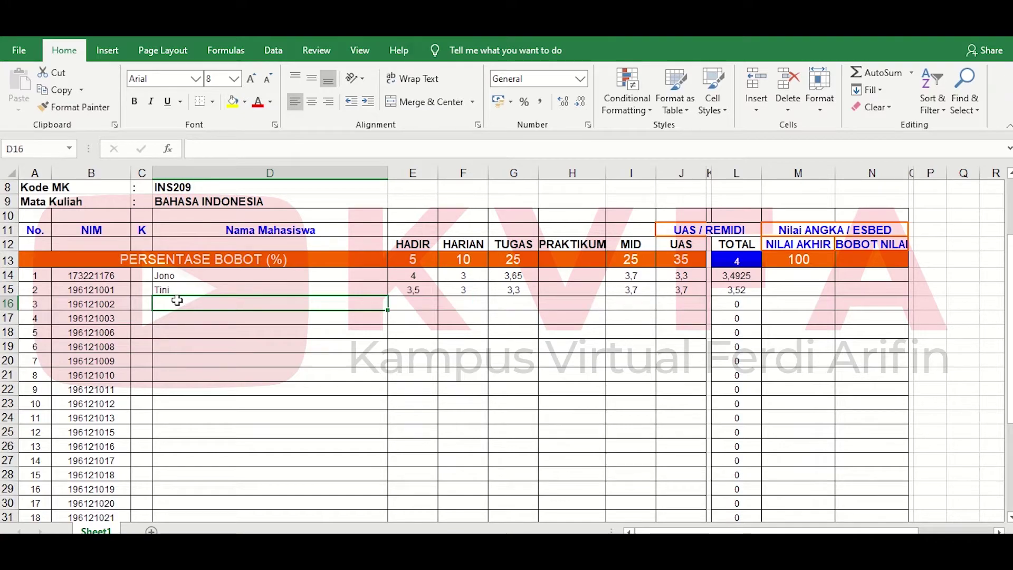
Enter the third student's name with HADIR 2 and HARIAN 3,5.
{"action": "type", "text": "Burh"}
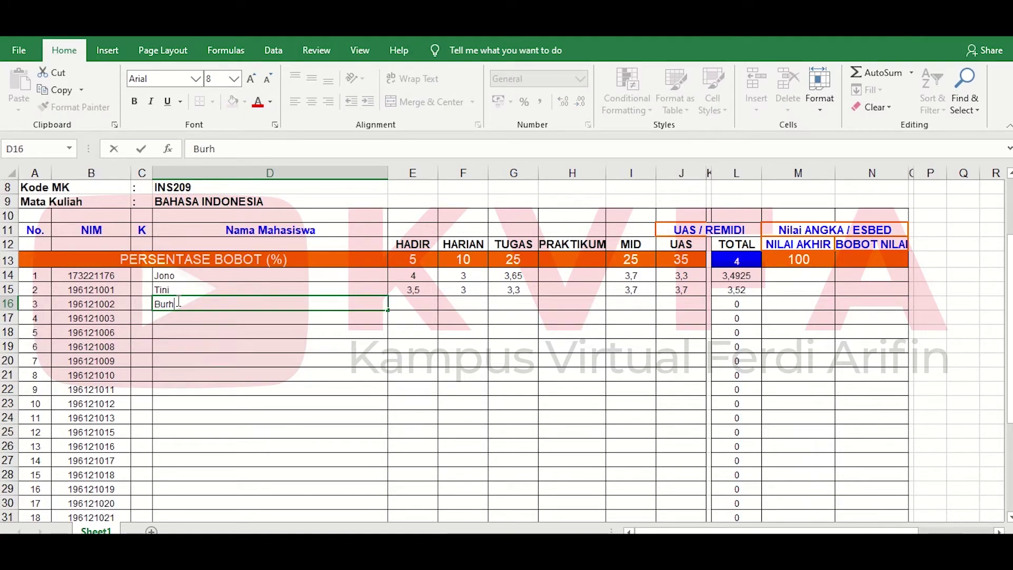
{"action": "type", "text": "an"}
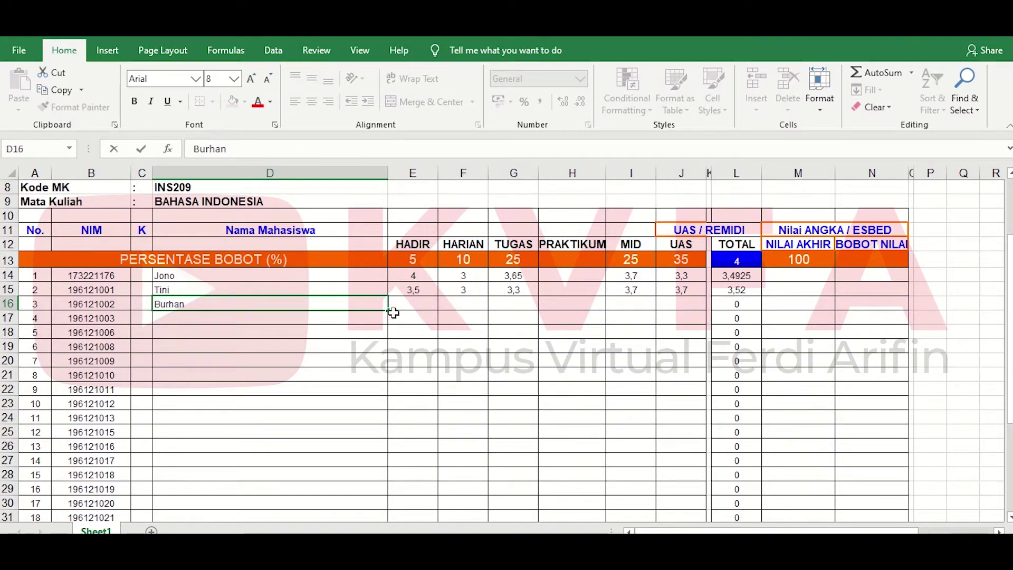
{"action": "left_click", "coordinate": [427, 309]}
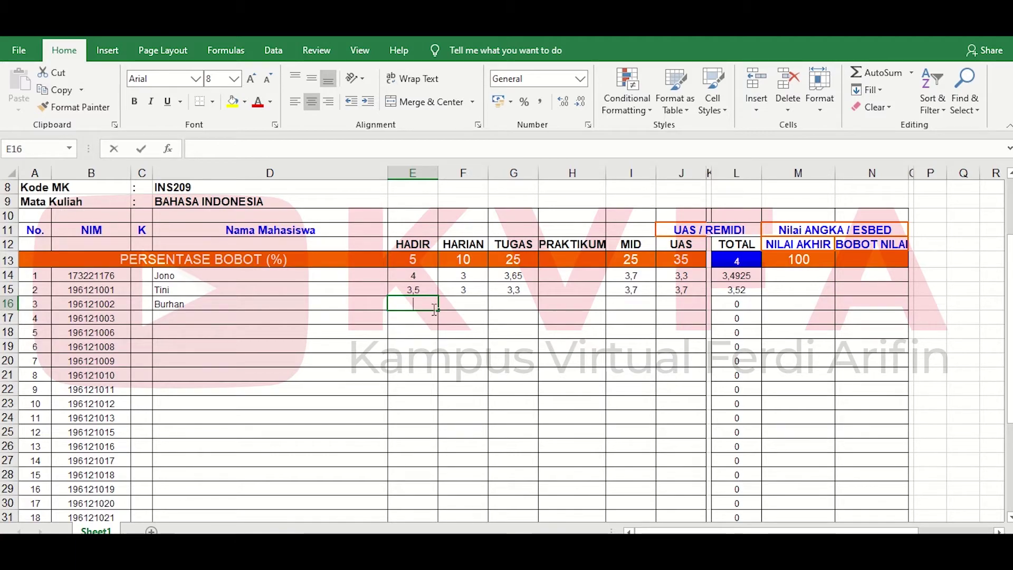
{"action": "type", "text": "2"}
{"action": "left_click", "coordinate": [457, 308]}
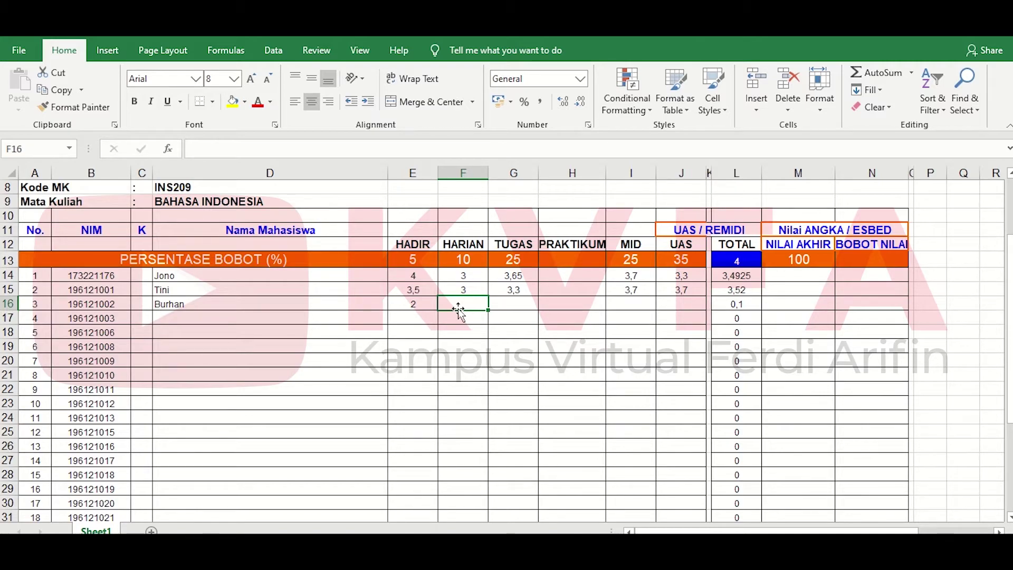
{"action": "type", "text": "3"}
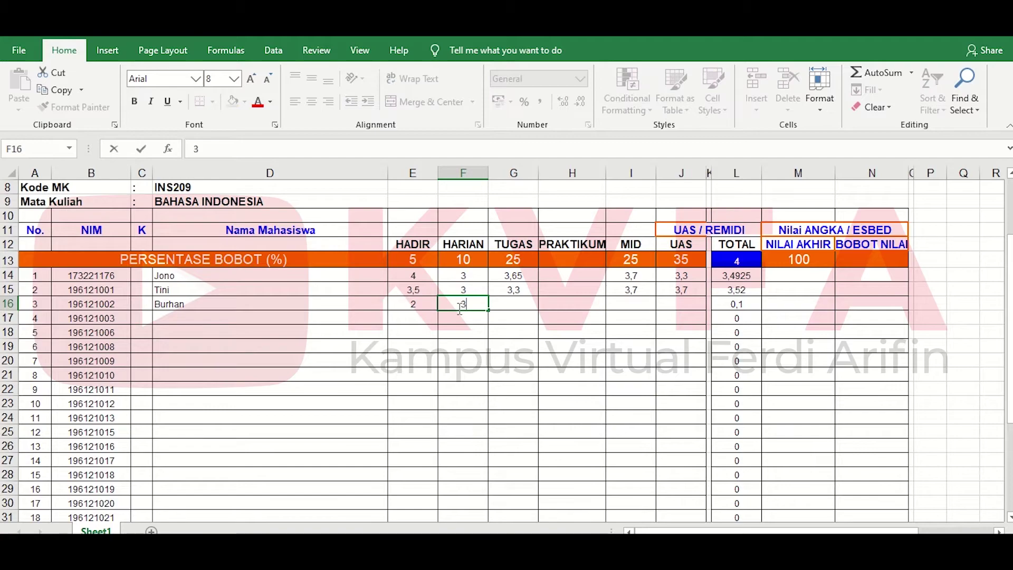
{"action": "type", "text": ",5"}
{"action": "left_click", "coordinate": [514, 306]}
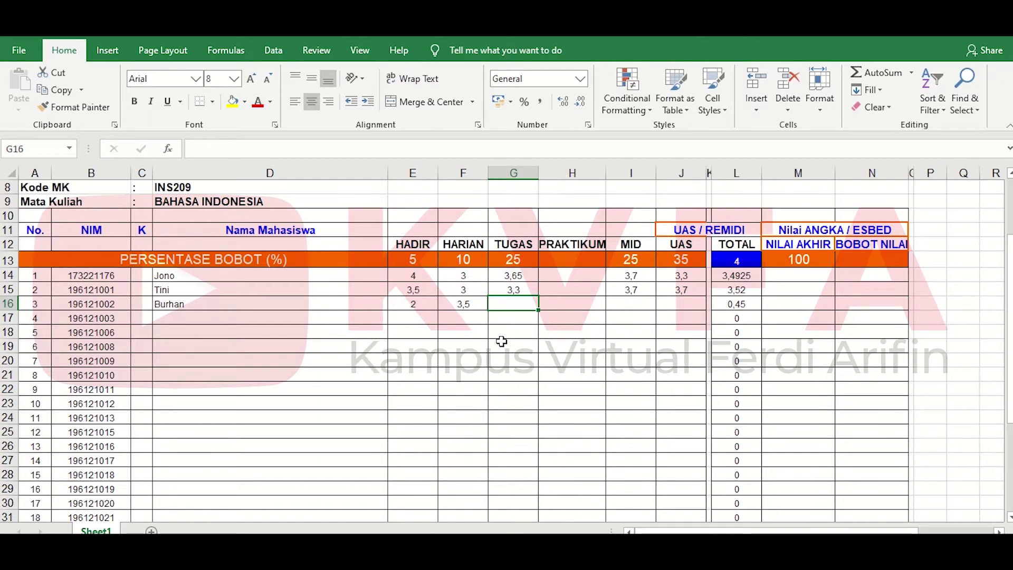
Enter TUGAS 3,5, MID 3,7 and UAS 3,7, then check the TOTAL formula.
{"action": "type", "text": "3,"}
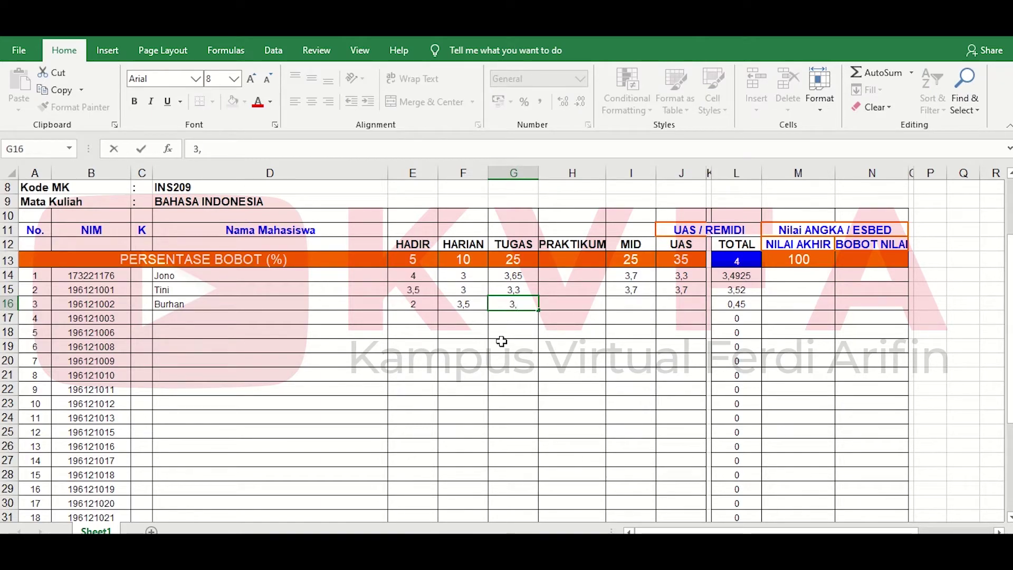
{"action": "type", "text": "5"}
{"action": "left_click", "coordinate": [627, 303]}
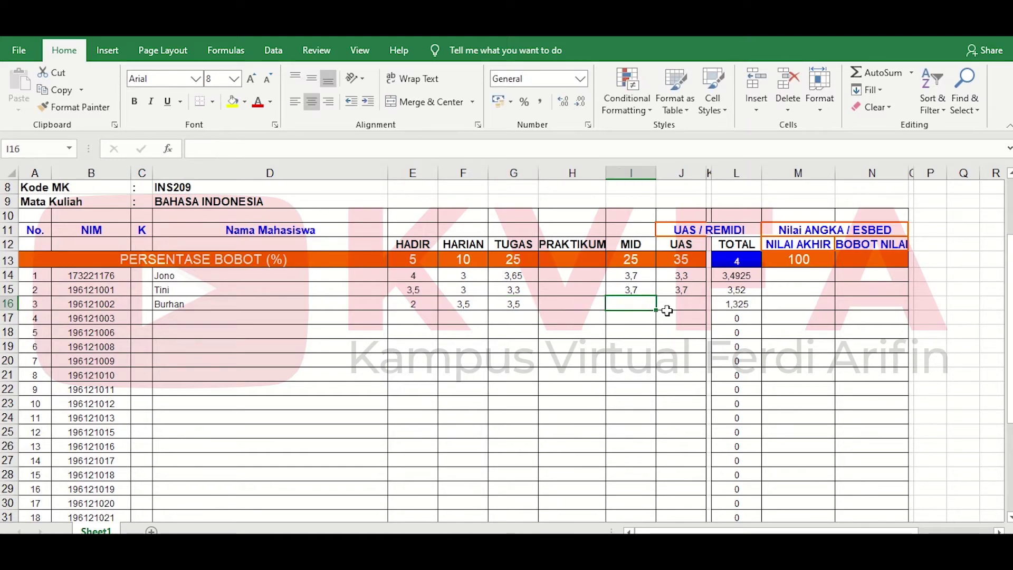
{"action": "left_click", "coordinate": [673, 304]}
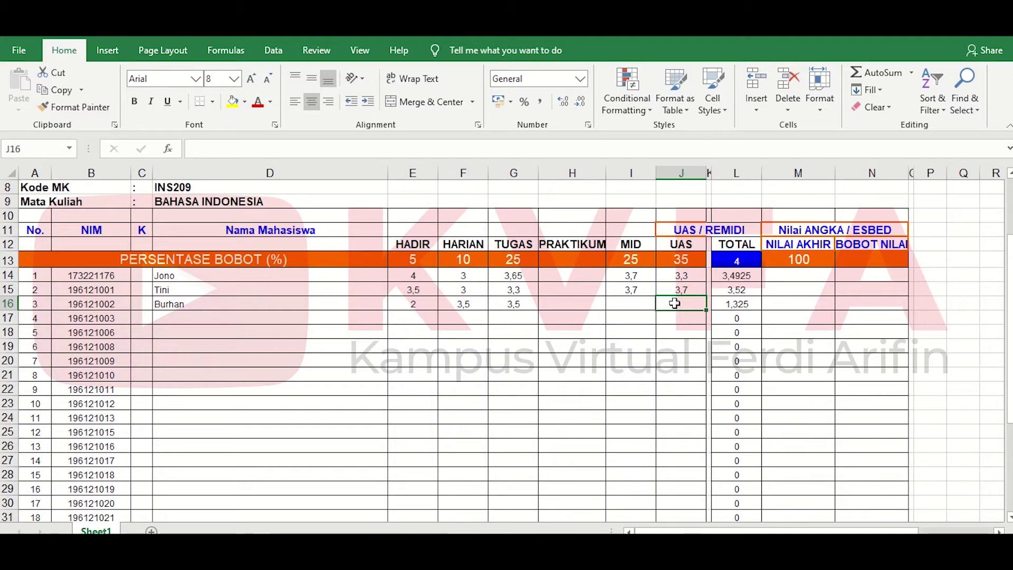
{"action": "left_click", "coordinate": [642, 303]}
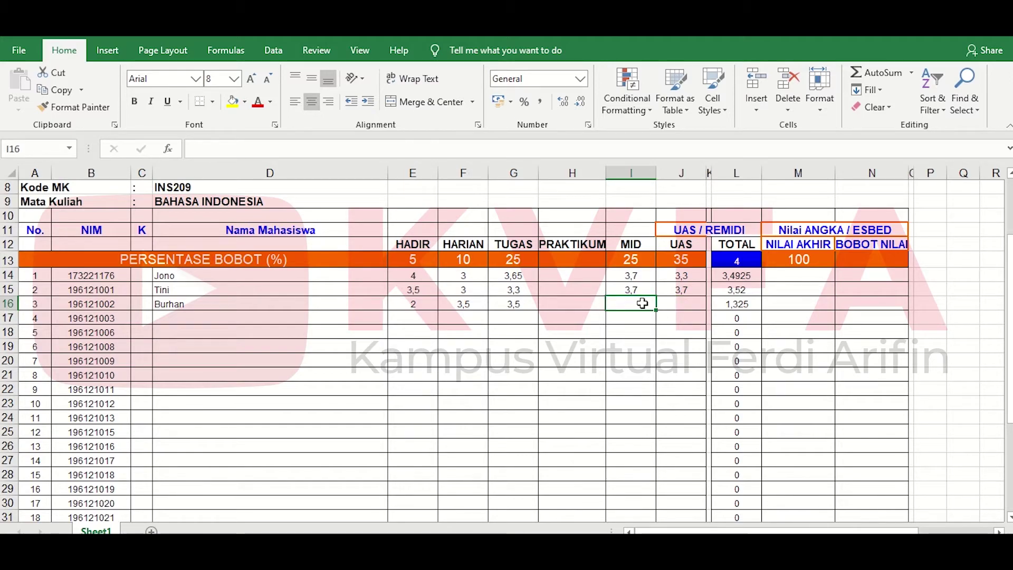
{"action": "type", "text": "3,7"}
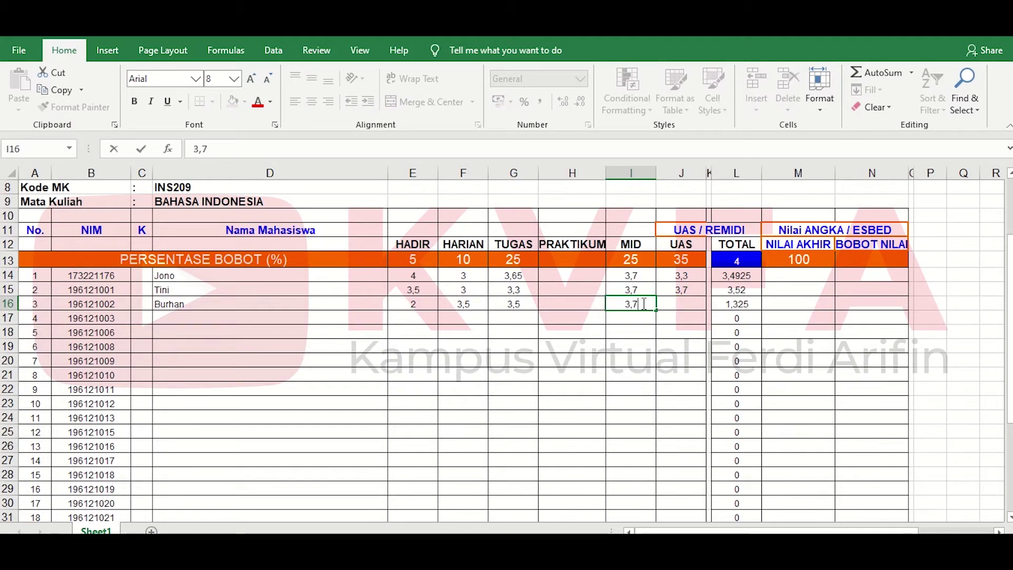
{"action": "left_click", "coordinate": [681, 303]}
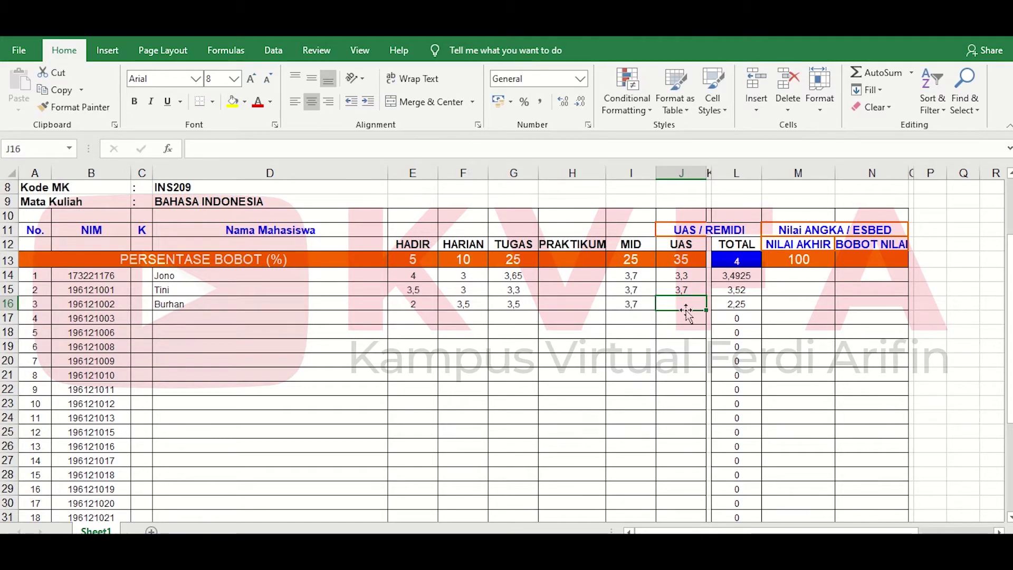
{"action": "type", "text": "3,7"}
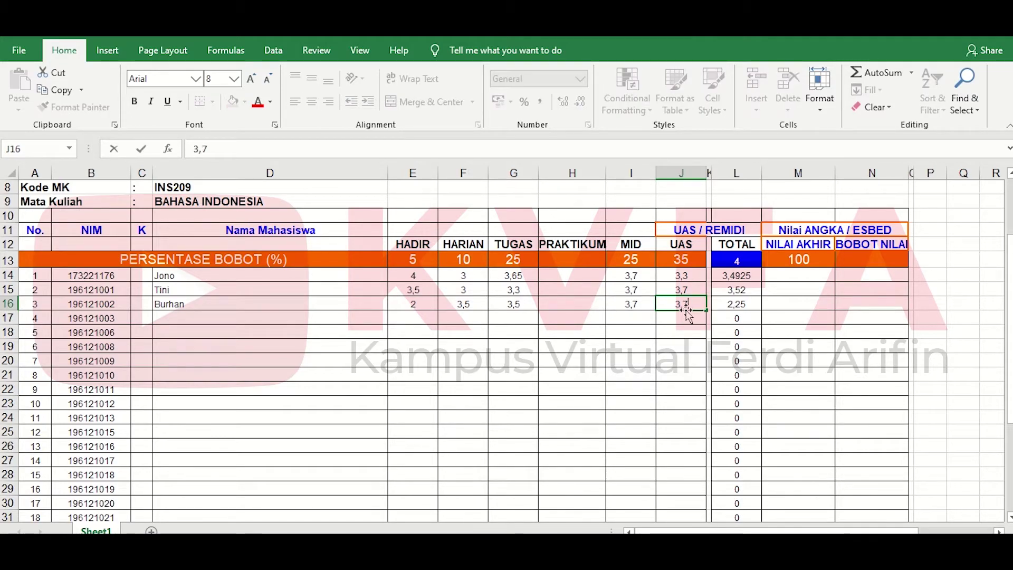
{"action": "left_click", "coordinate": [800, 308]}
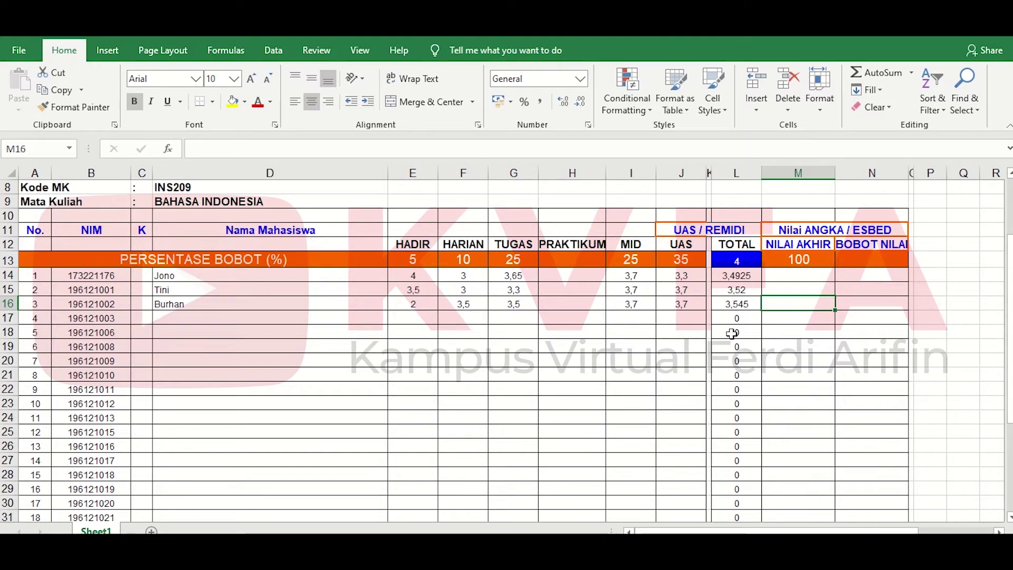
{"action": "left_click", "coordinate": [737, 303]}
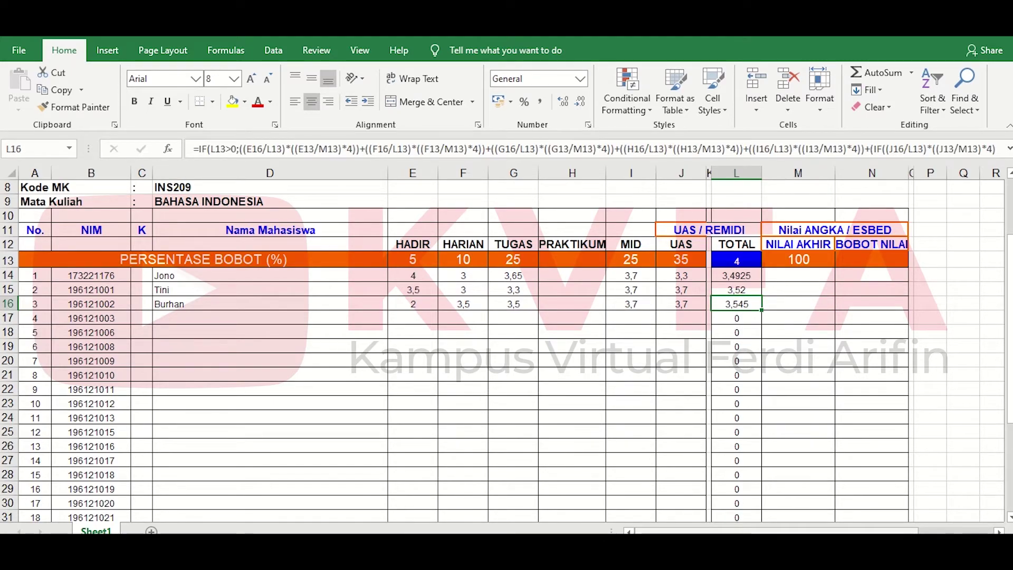
{"action": "scroll", "coordinate": [754, 515], "scroll_direction": "right", "scroll_amount": 5}
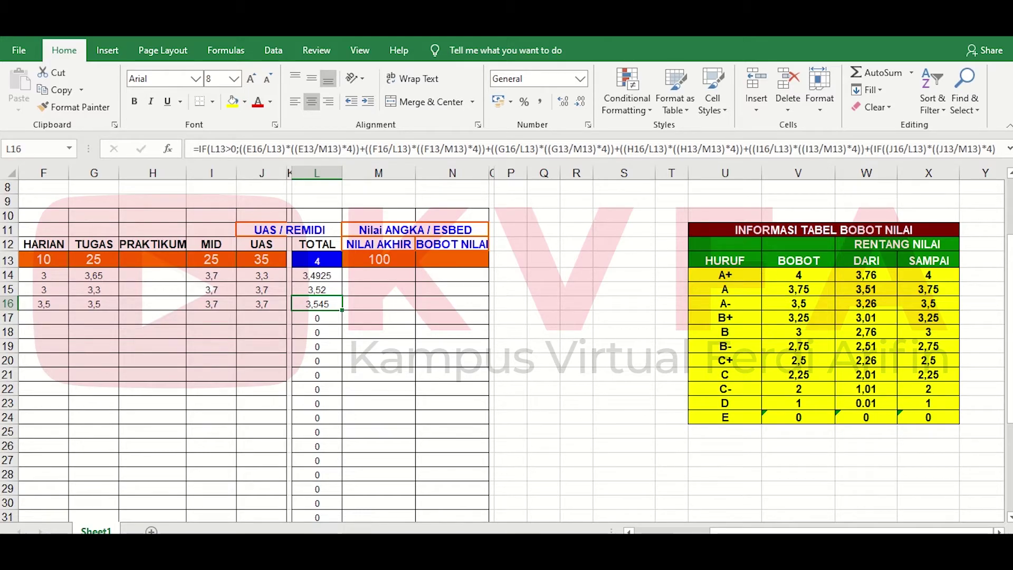
{"action": "left_click_drag", "start_coordinate": [727, 531], "coordinate": [662, 530]}
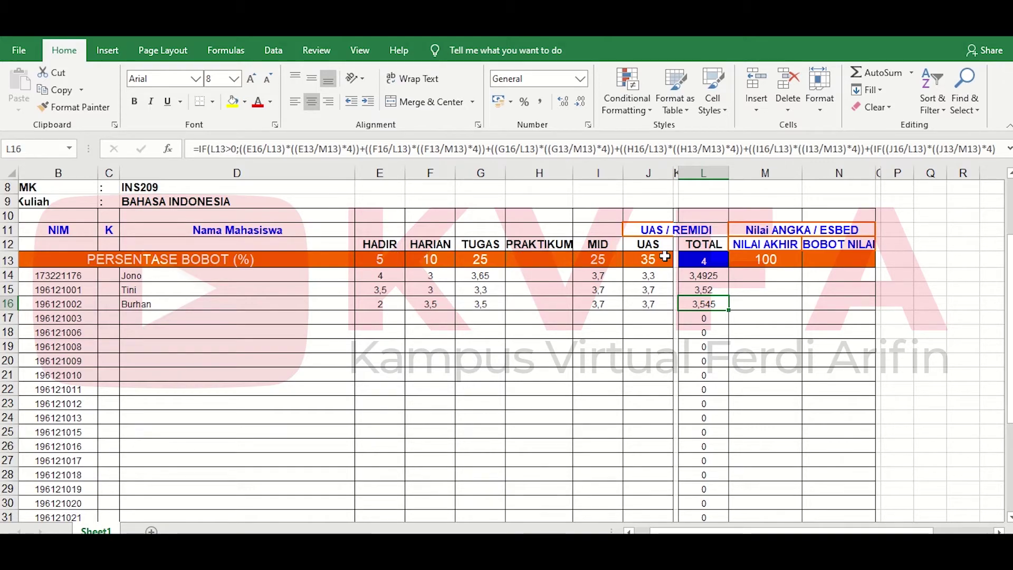
{"action": "left_click", "coordinate": [380, 259]}
{"action": "type", "text": "5"}
{"action": "left_click", "coordinate": [430, 260]}
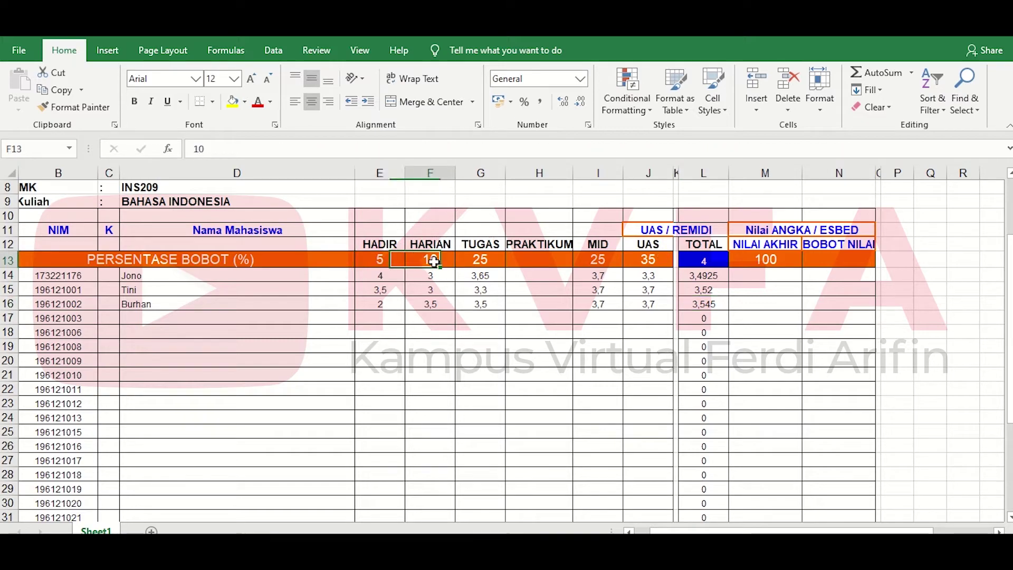
{"action": "left_click", "coordinate": [471, 258]}
{"action": "left_click", "coordinate": [596, 261]}
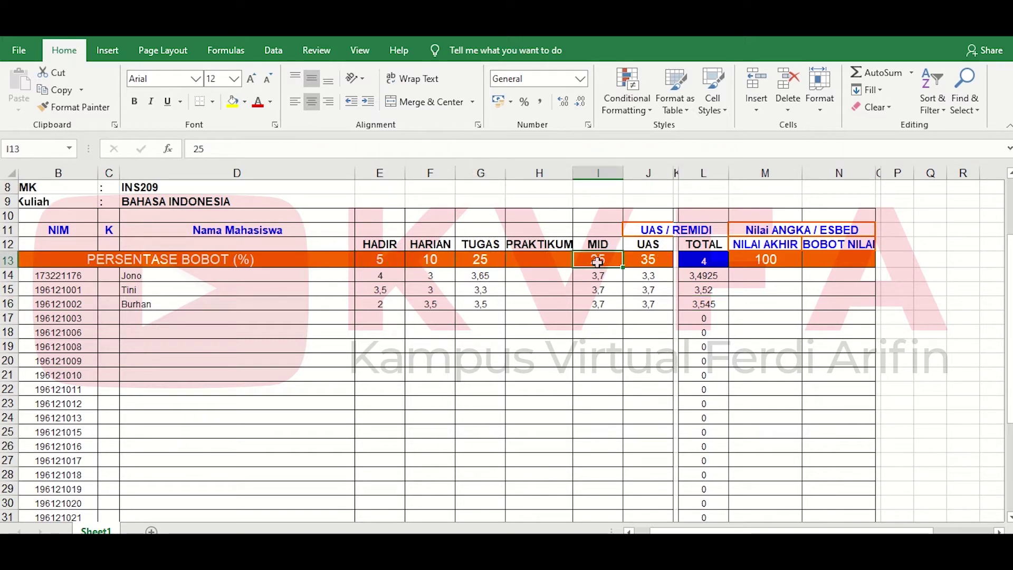
{"action": "left_click", "coordinate": [644, 260]}
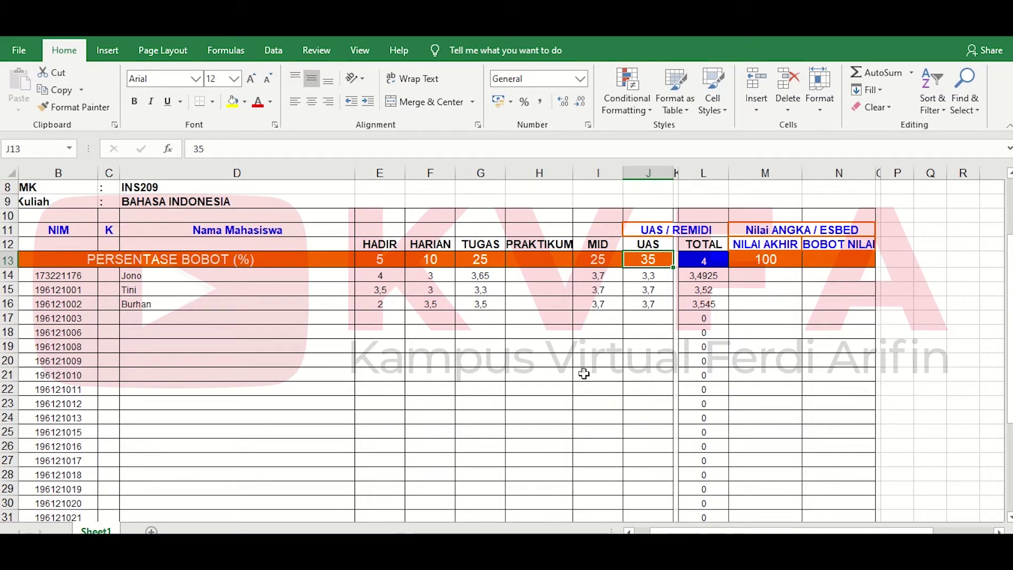
{"action": "left_click_drag", "start_coordinate": [707, 530], "coordinate": [764, 530]}
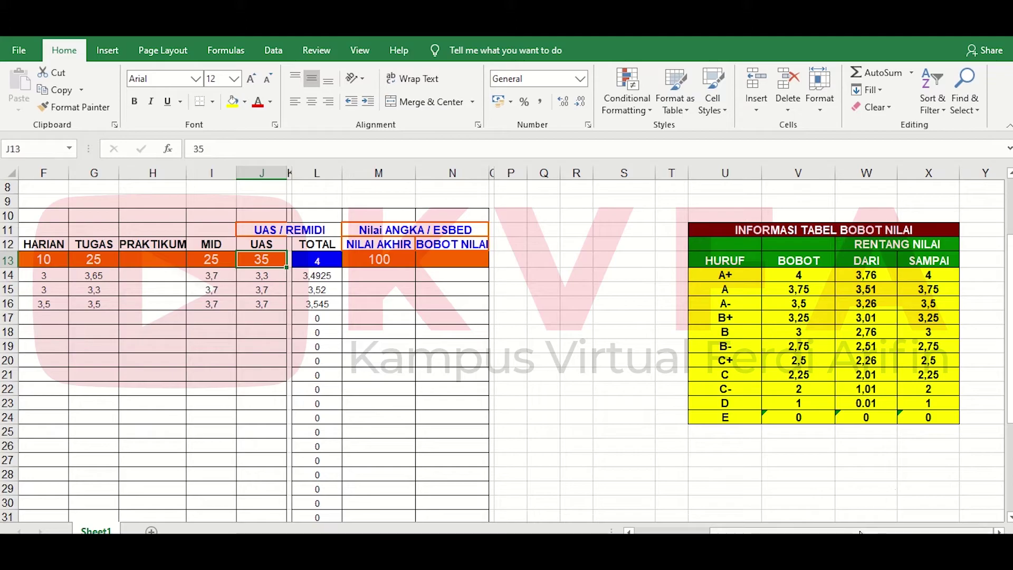
{"action": "mouse_move", "coordinate": [860, 530]}
{"action": "left_mouse_down"}
{"action": "mouse_move", "coordinate": [799, 530]}
{"action": "mouse_move", "coordinate": [561, 267]}
{"action": "left_mouse_up"}
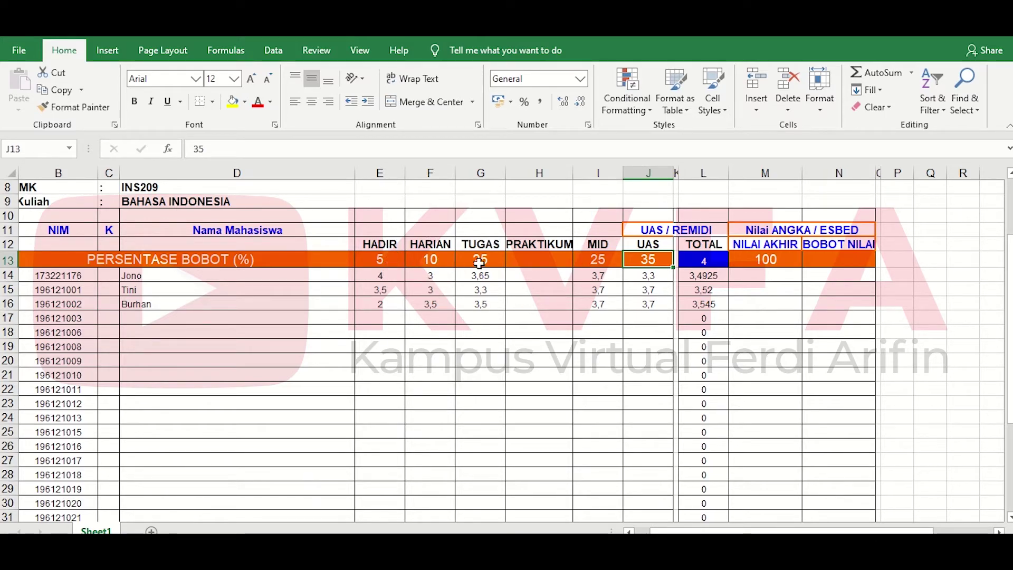
Set the HADIR and HARIAN weights to 0.
{"action": "left_click", "coordinate": [387, 262]}
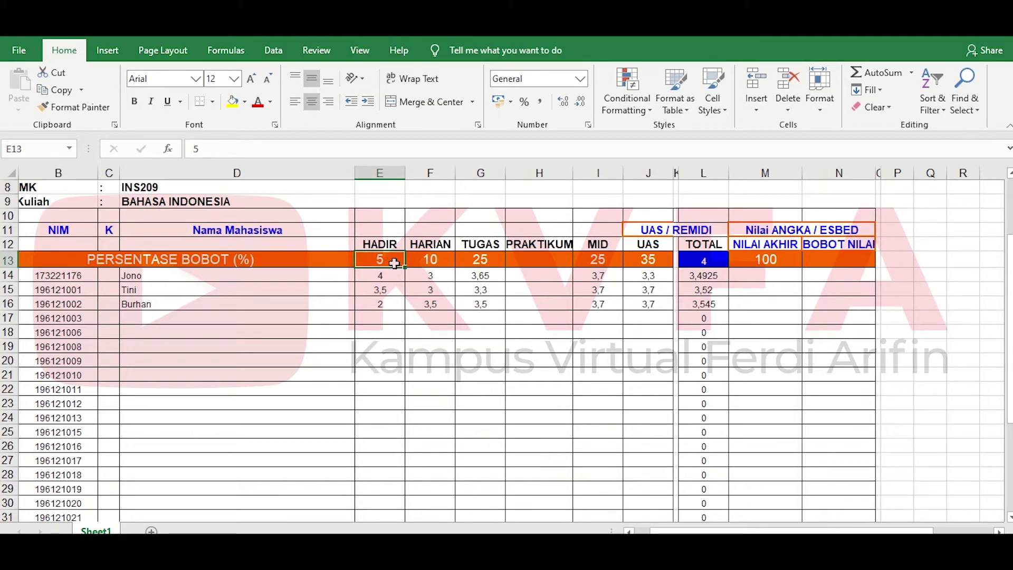
{"action": "type", "text": "0"}
{"action": "left_click", "coordinate": [441, 261]}
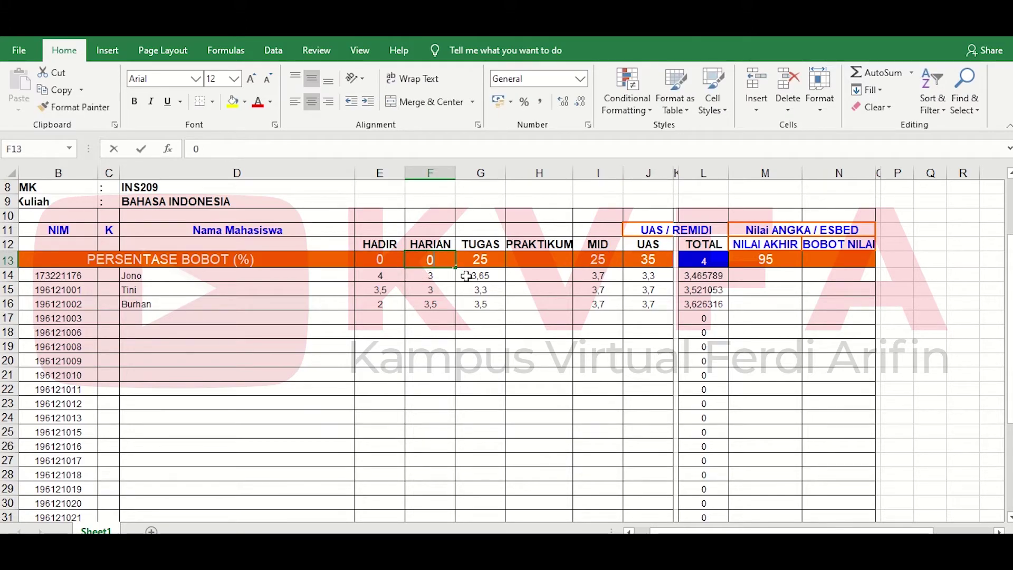
{"action": "type", "text": "0"}
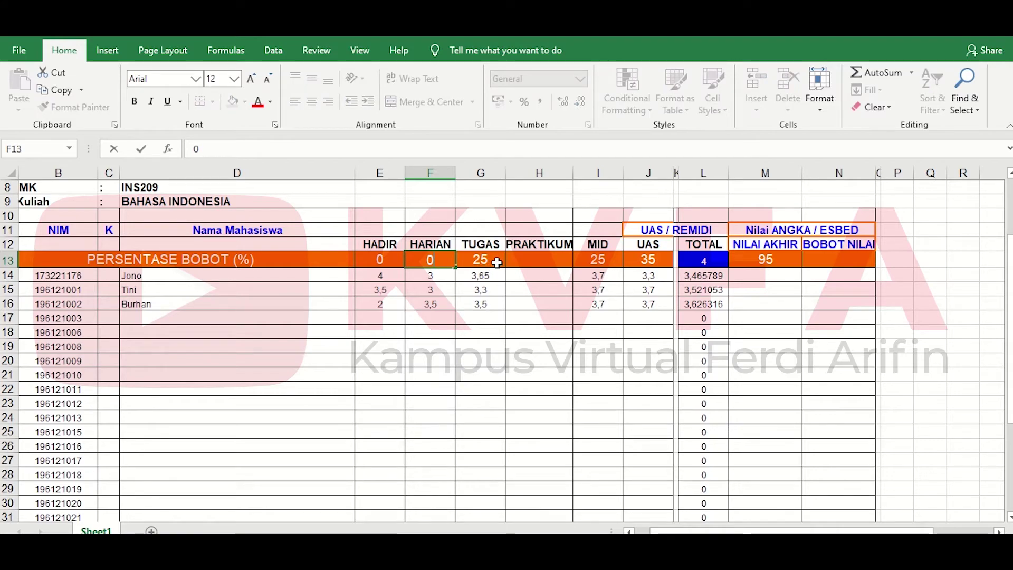
{"action": "left_click", "coordinate": [493, 264]}
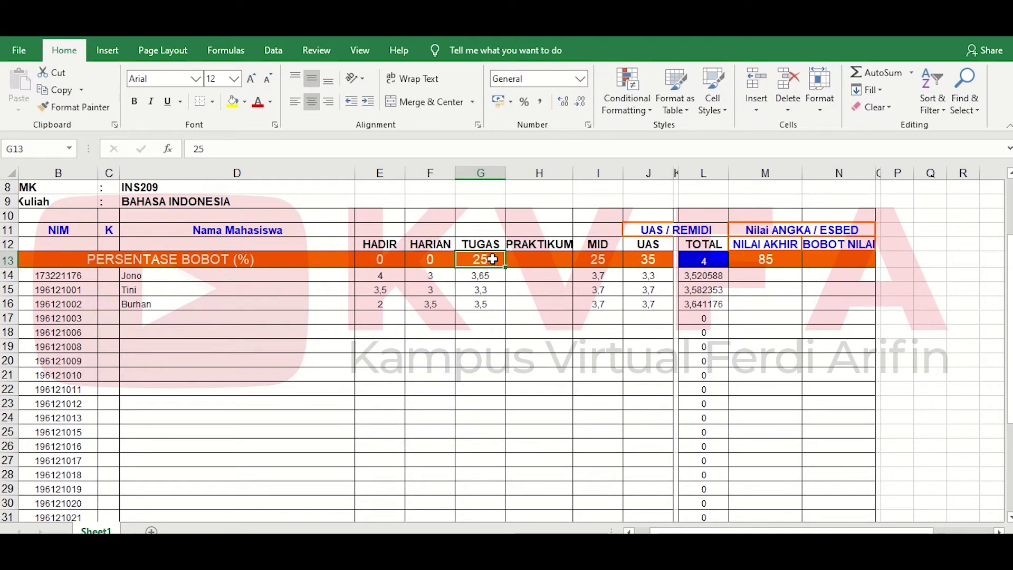
Change the UAS weight to 45 and the MID weight to 30.
{"action": "left_click", "coordinate": [607, 261]}
{"action": "left_click", "coordinate": [641, 262]}
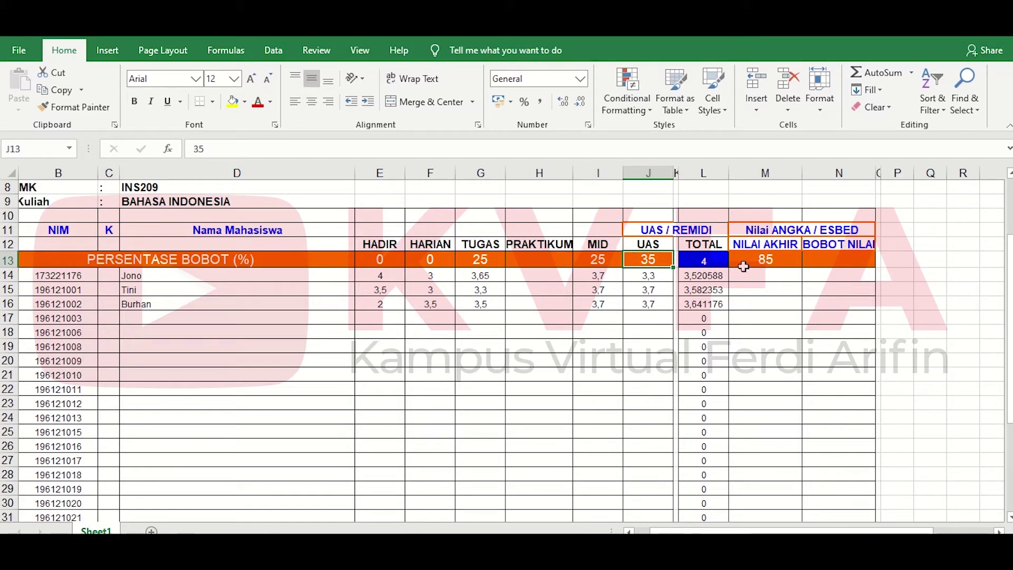
{"action": "left_click", "coordinate": [480, 261]}
{"action": "left_click", "coordinate": [598, 261]}
{"action": "left_click", "coordinate": [648, 261]}
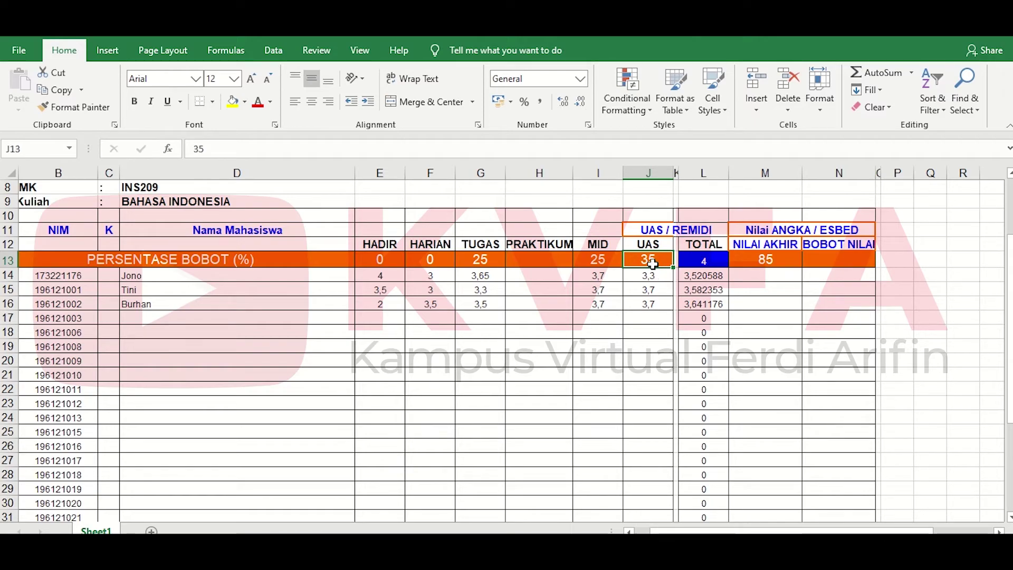
{"action": "type", "text": "4"}
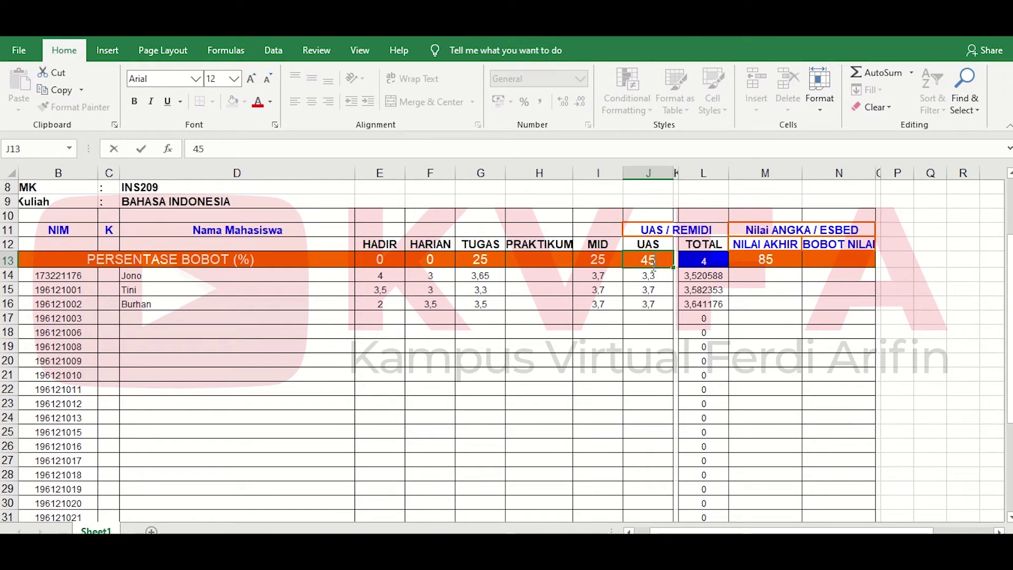
{"action": "left_click", "coordinate": [595, 260]}
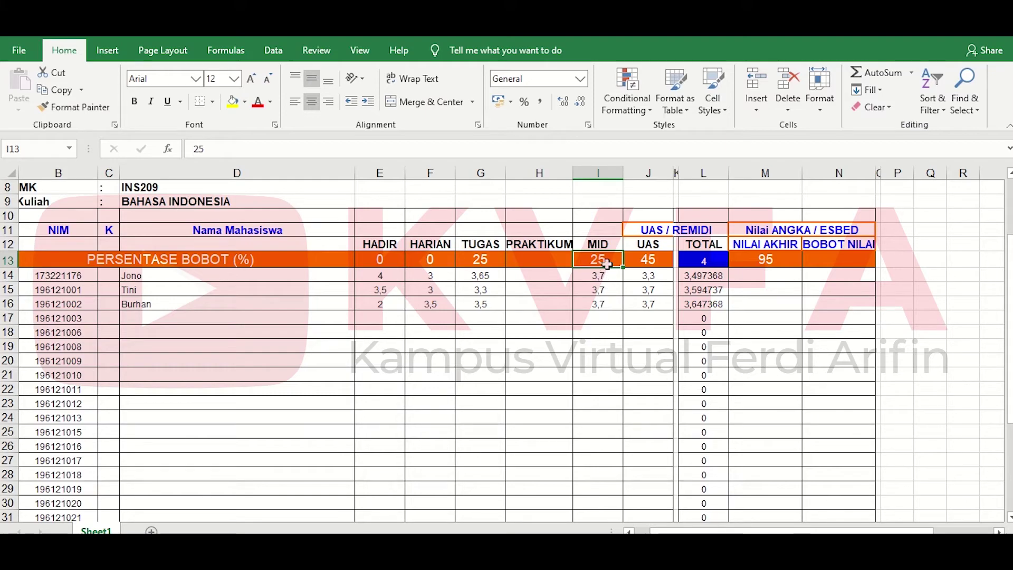
{"action": "type", "text": "30"}
{"action": "left_click", "coordinate": [560, 263]}
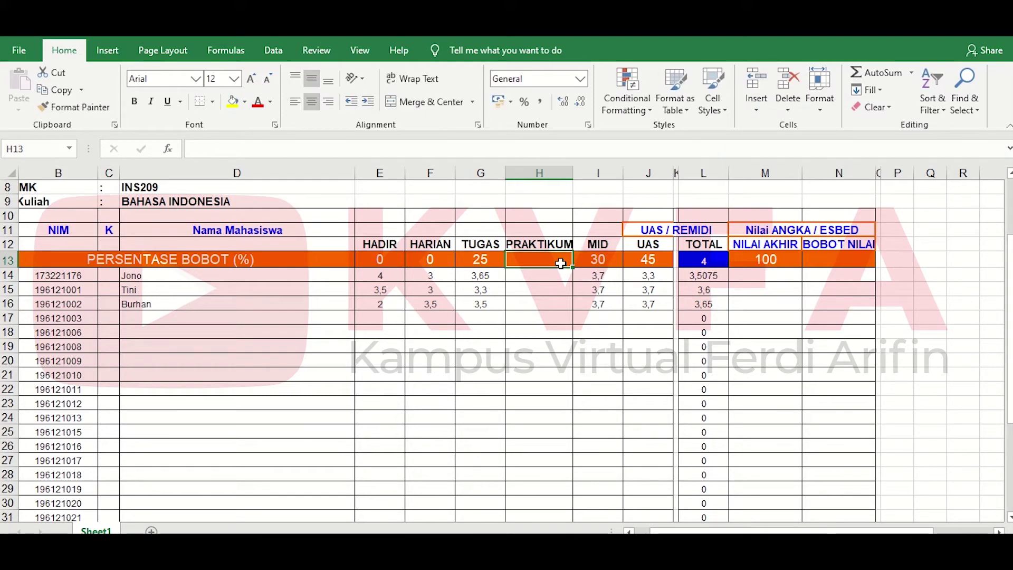